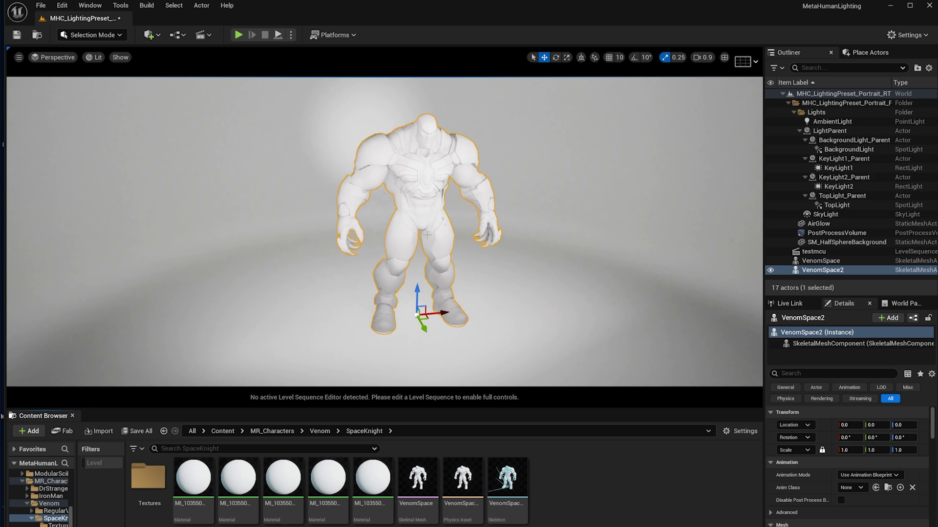
Step: Deselect the untextured Venom character in the level and examine it from several angles
mouse_move(438, 251)
right_mouse_down()
mouse_move(388, 220)
mouse_move(438, 251)
right_mouse_up()
right_click_drag(531, 232, 493, 214)
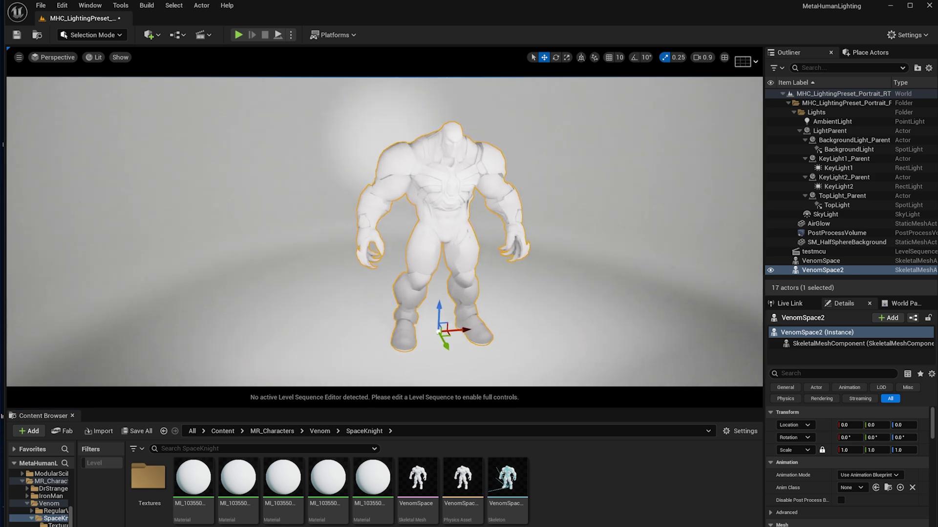
left_click(567, 294)
key("Escape")
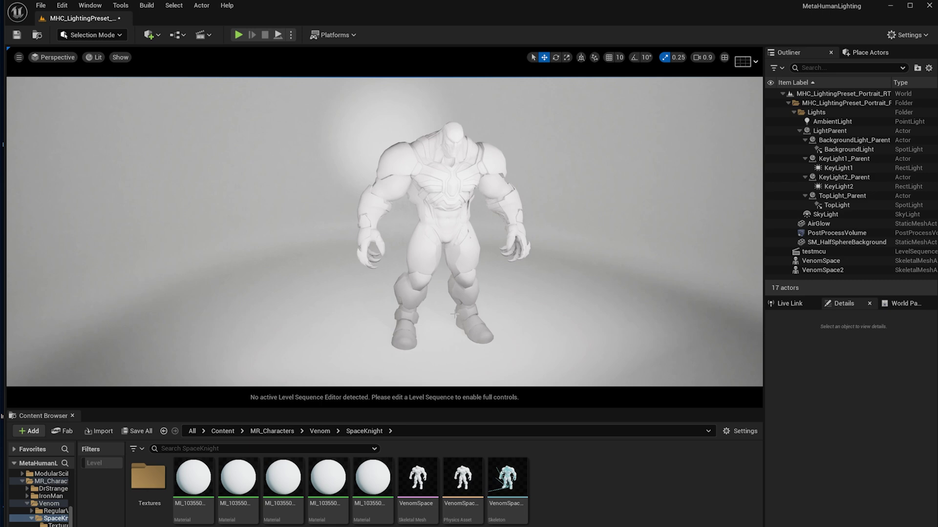
right_click_drag(438, 216, 481, 220)
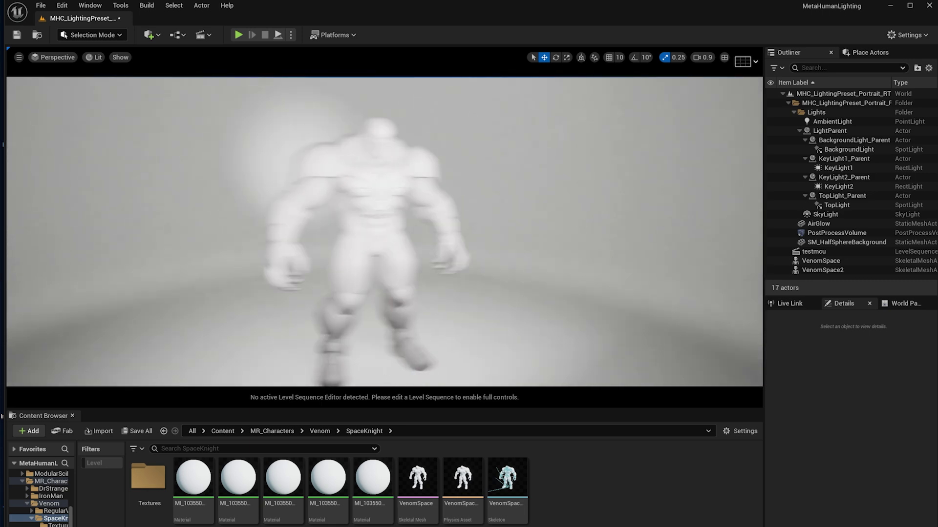
right_click_drag(391, 223, 386, 223)
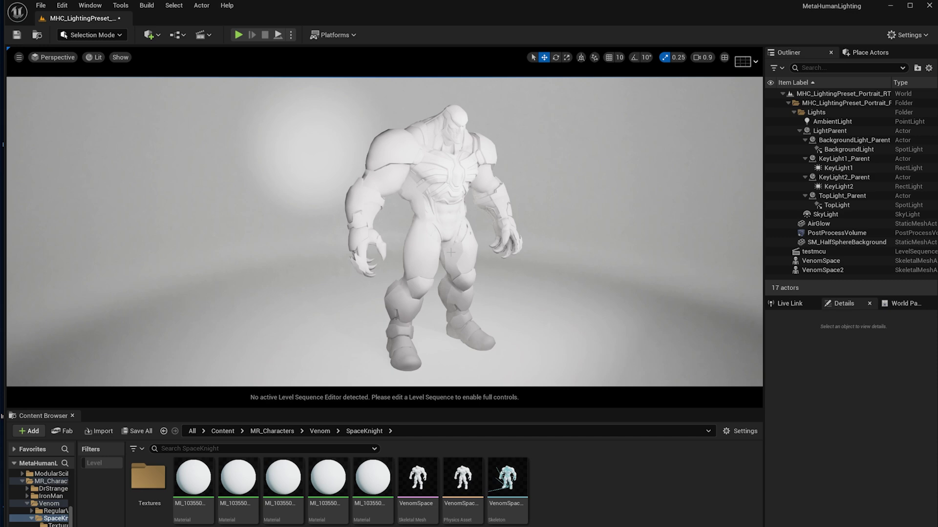
mouse_move(479, 239)
right_mouse_down()
mouse_move(454, 239)
mouse_move(481, 239)
right_mouse_up()
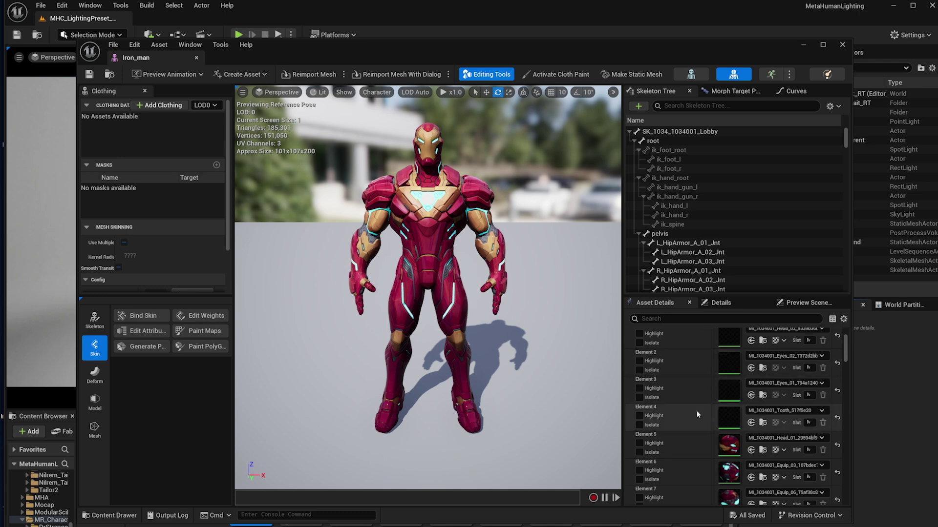
Step: Examine the Iron_man mesh's material slots from Element 0 to Element 15 and view its textured armor up close
scroll(735, 391, "up", 2)
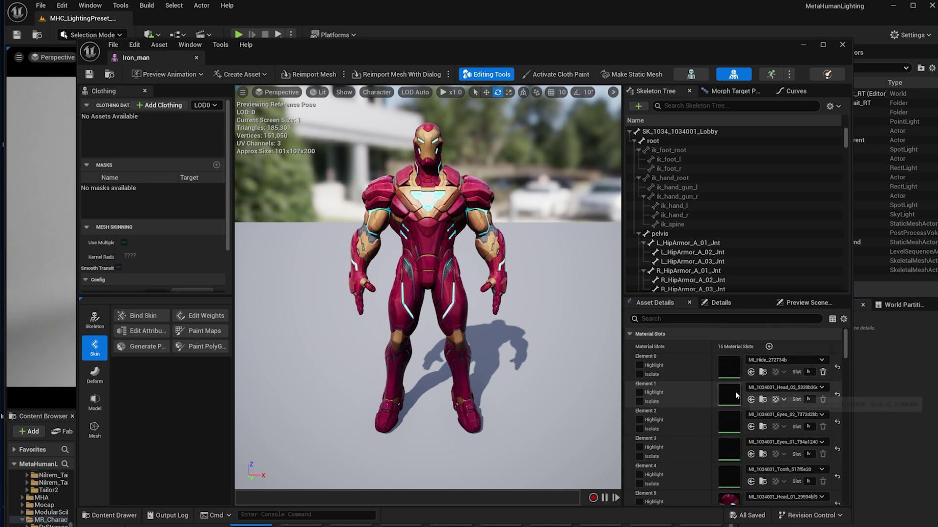
scroll(728, 415, "down", 1)
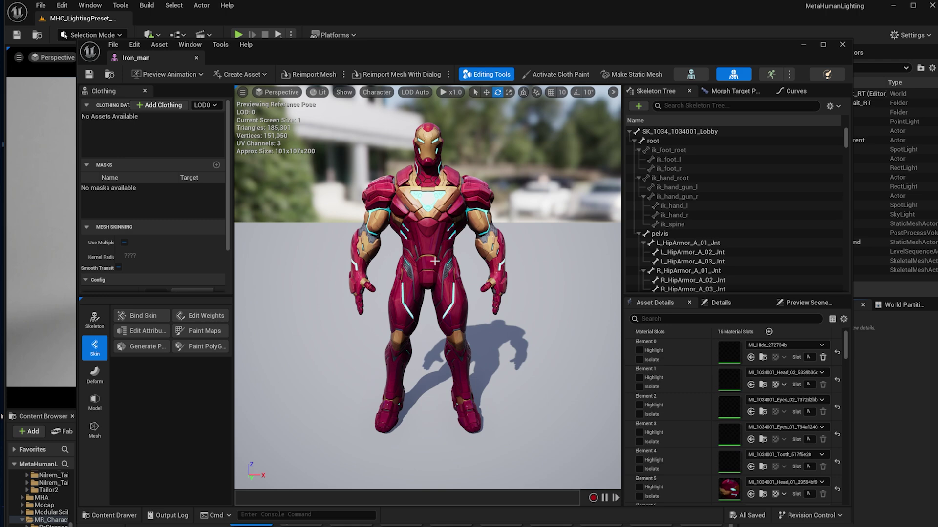
key("a")
right_click_drag(421, 277, 549, 263)
key("w")
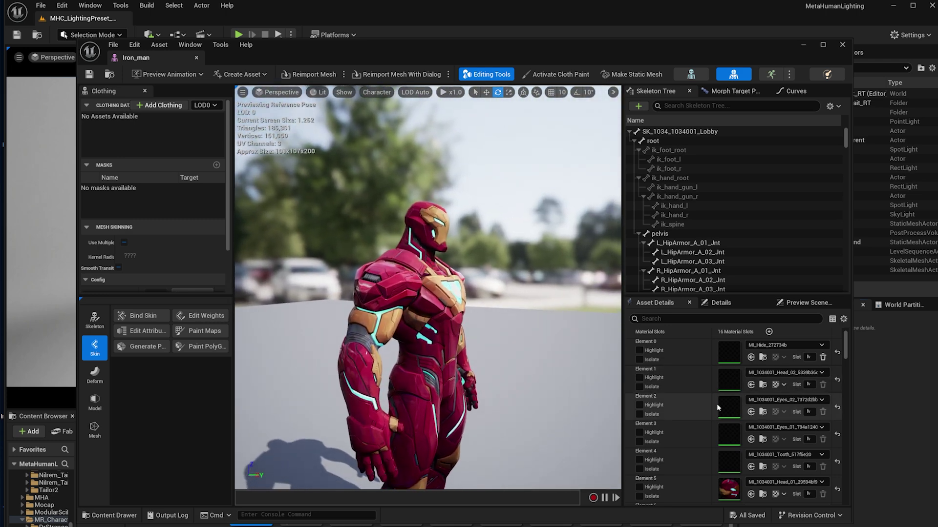
scroll(772, 384, "down", 3)
scroll(737, 405, "down", 3)
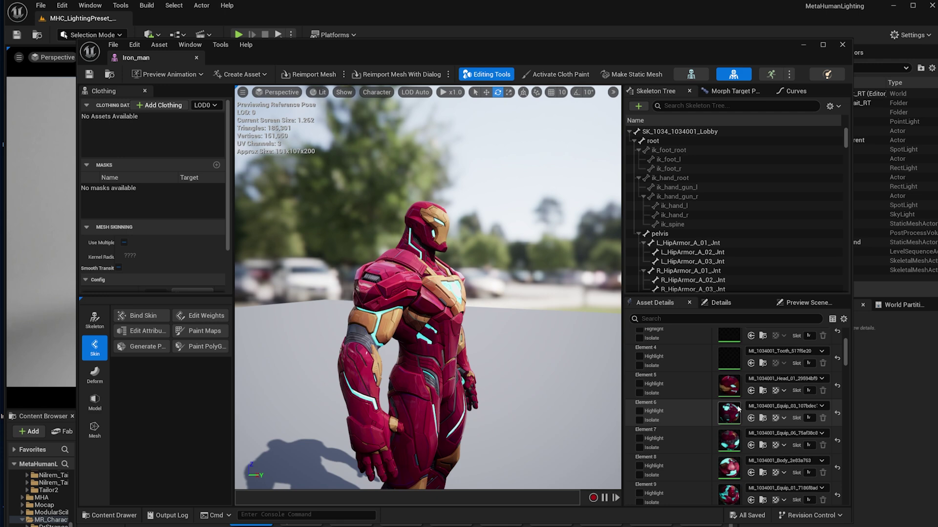
scroll(736, 408, "down", 4)
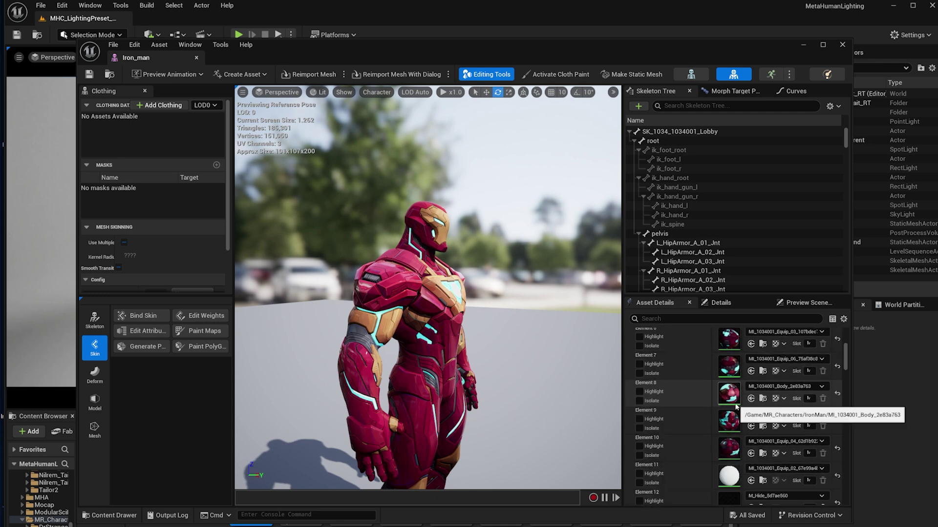
scroll(735, 406, "down", 2)
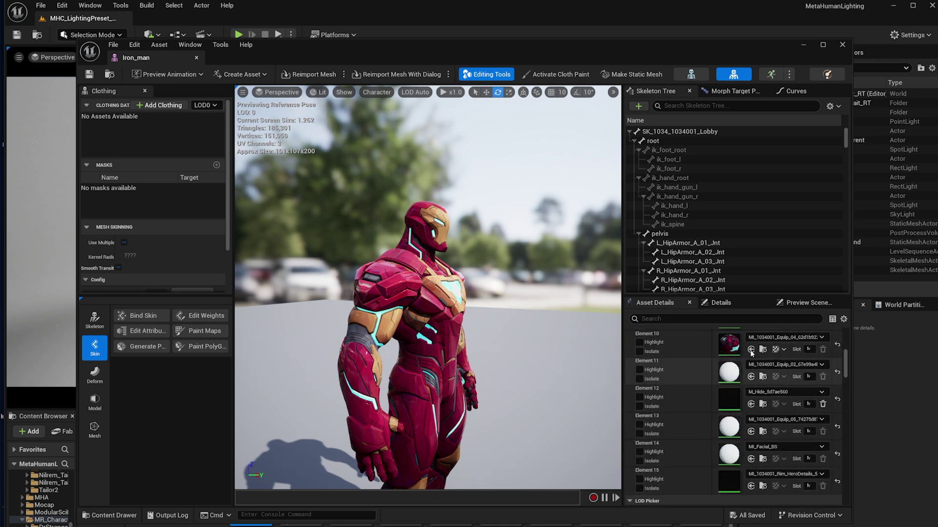
scroll(743, 374, "down", 1)
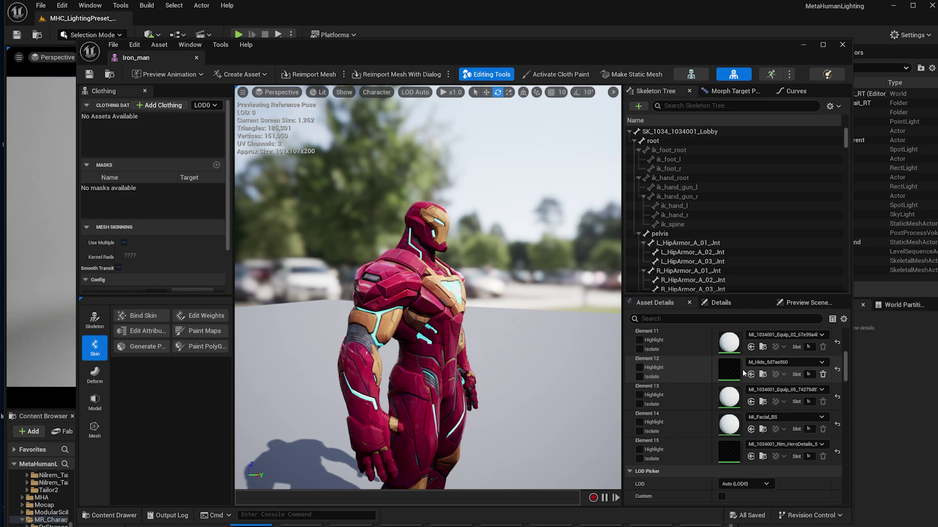
scroll(738, 432, "up", 1)
scroll(736, 435, "up", 2)
right_click_drag(518, 371, 473, 356)
key("w")
key("s")
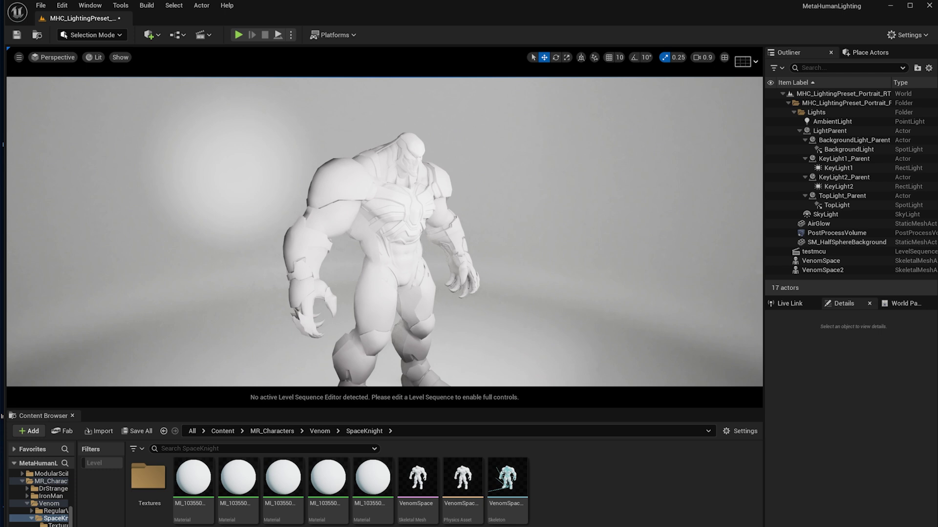
Step: Open the VenomSpace skeletal mesh from the SpaceKnight folder and review its material slots
right_click_drag(476, 227, 449, 239)
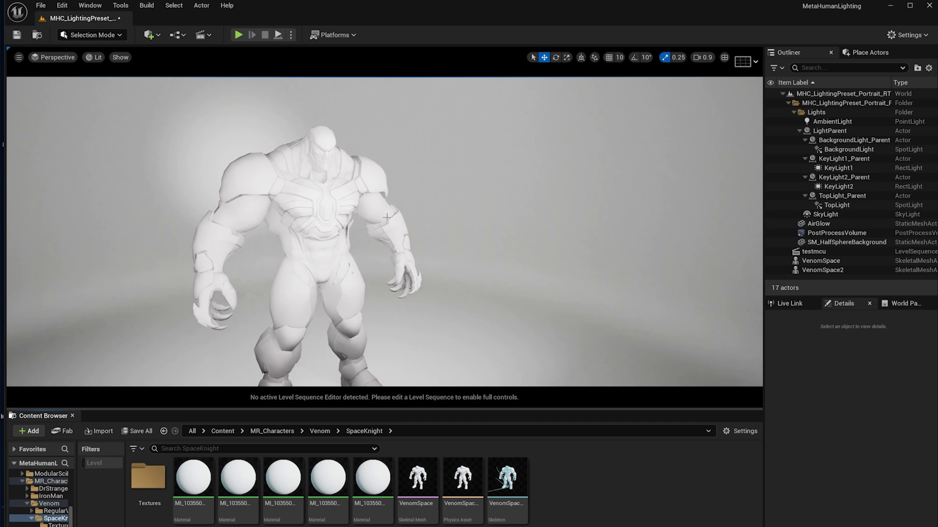
mouse_move(332, 256)
right_mouse_down()
mouse_move(361, 247)
mouse_move(331, 252)
right_mouse_up()
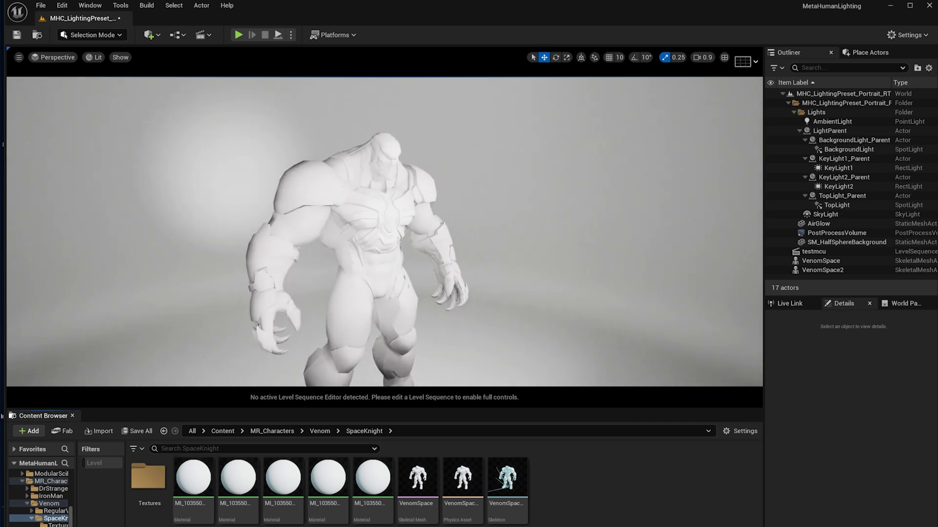
double_click(419, 481)
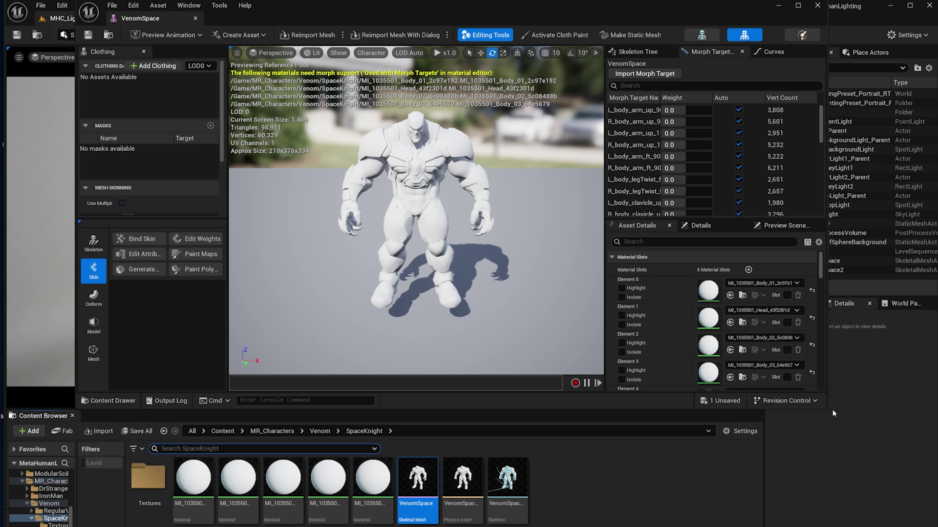
left_click_drag(828, 408, 844, 432)
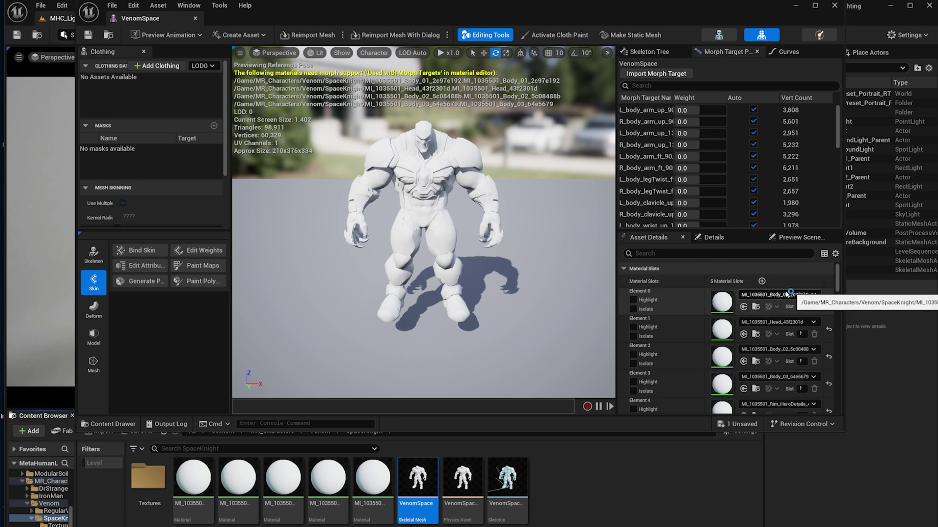
scroll(804, 349, "down", 1)
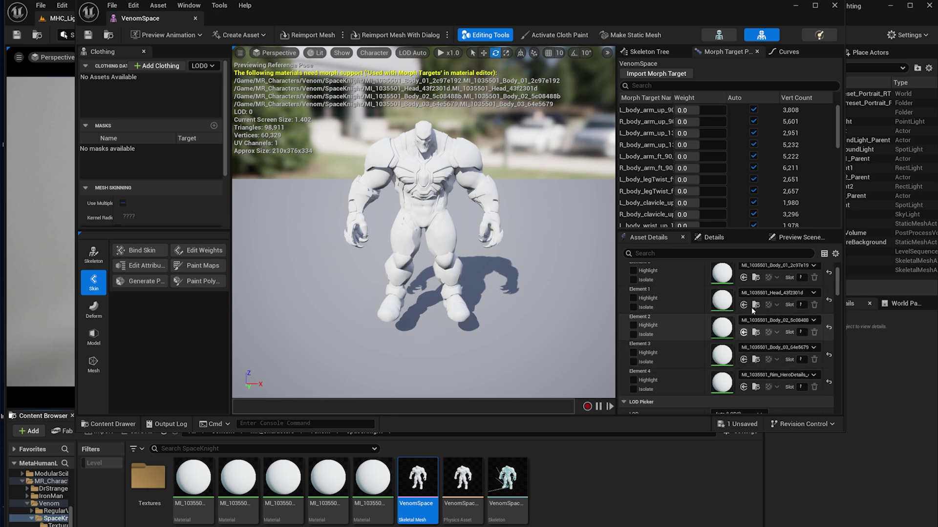
scroll(749, 306, "down", 2)
scroll(749, 306, "up", 3)
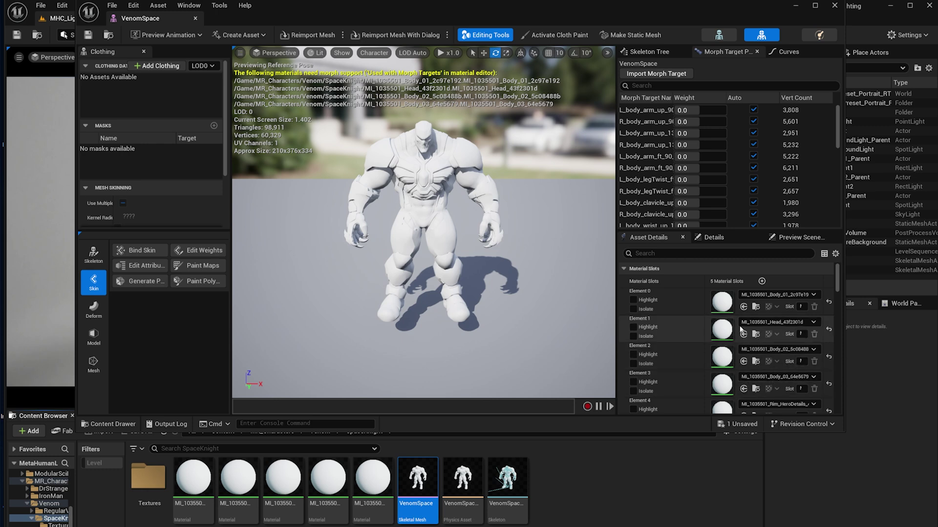
scroll(760, 362, "down", 2)
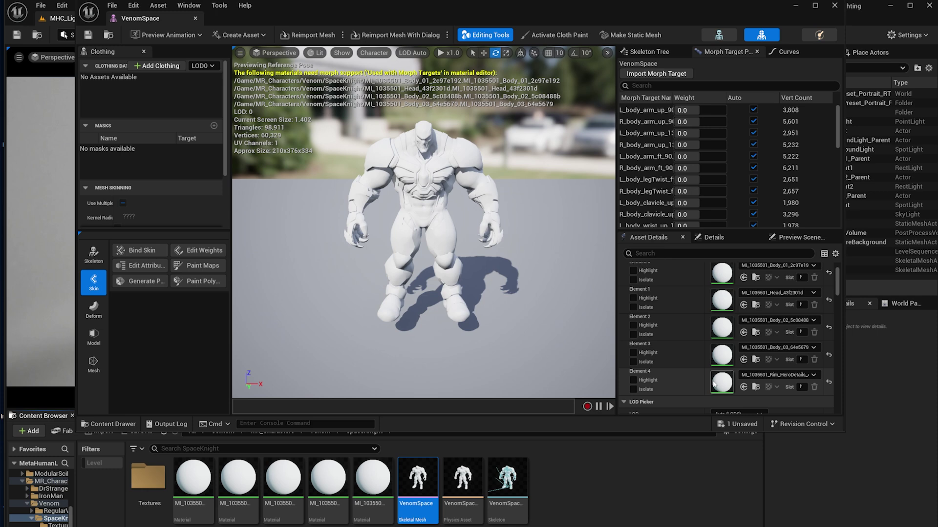
scroll(714, 384, "up", 2)
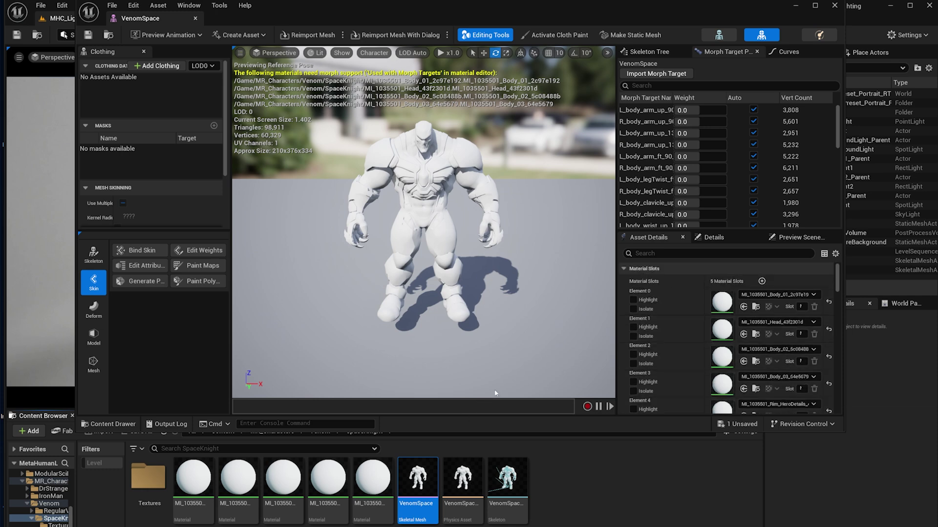
Step: Open the Element 0 material MI_1035501_Body_01 and filter the SpaceKnight assets by "body_01"
double_click(722, 303)
left_click(292, 451)
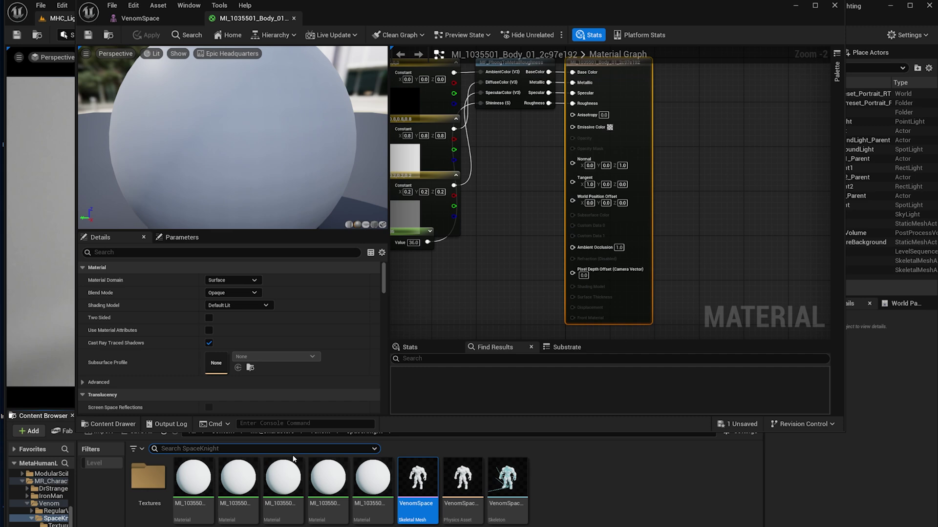
type("body")
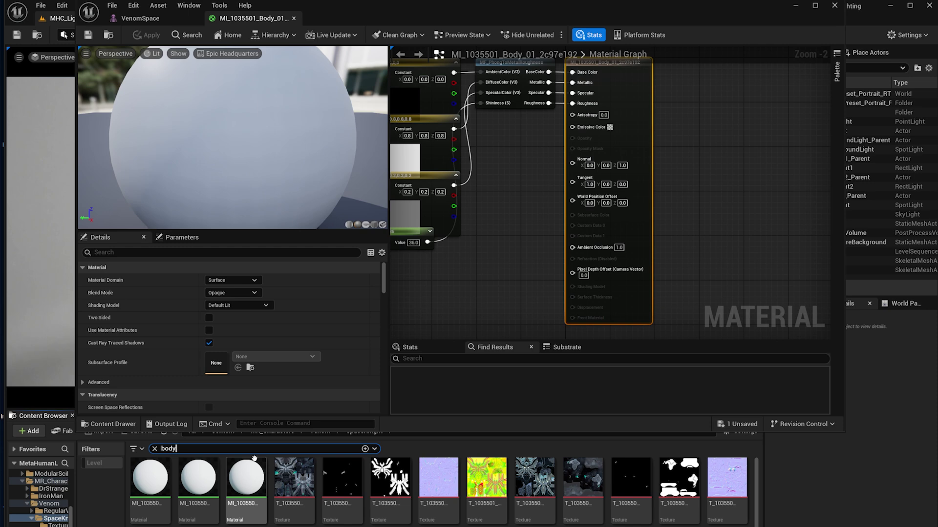
mouse_move(327, 469)
type("_")
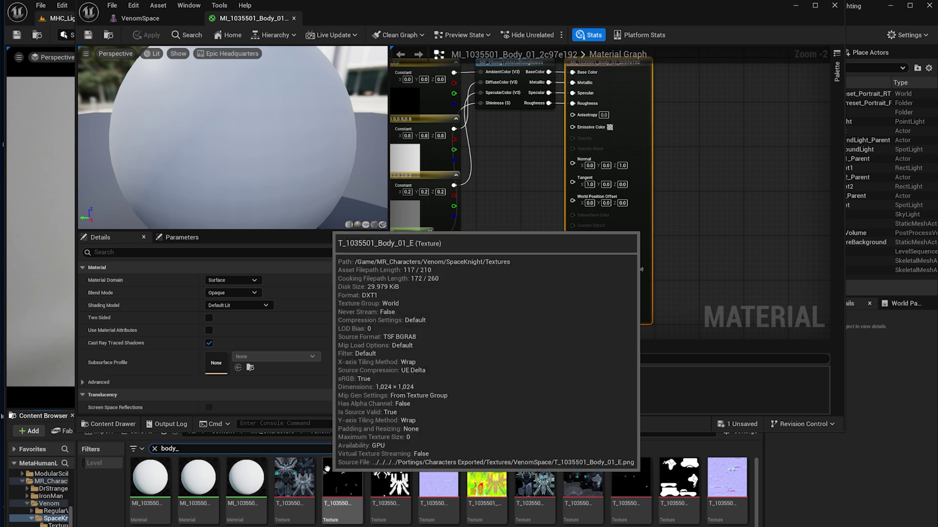
type("01")
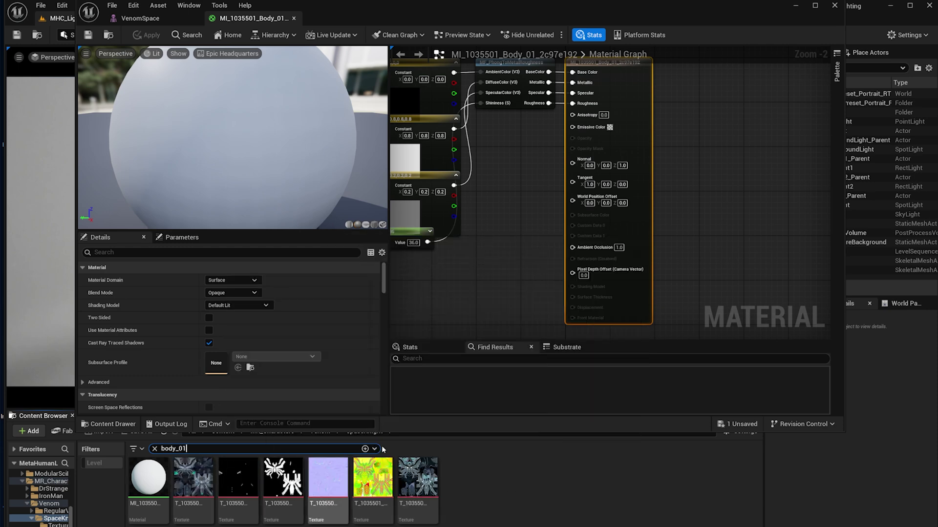
Step: Delete all the default nodes feeding the material's output node in the Body_01 graph
scroll(531, 274, "down", 4)
left_click_drag(486, 217, 549, 302)
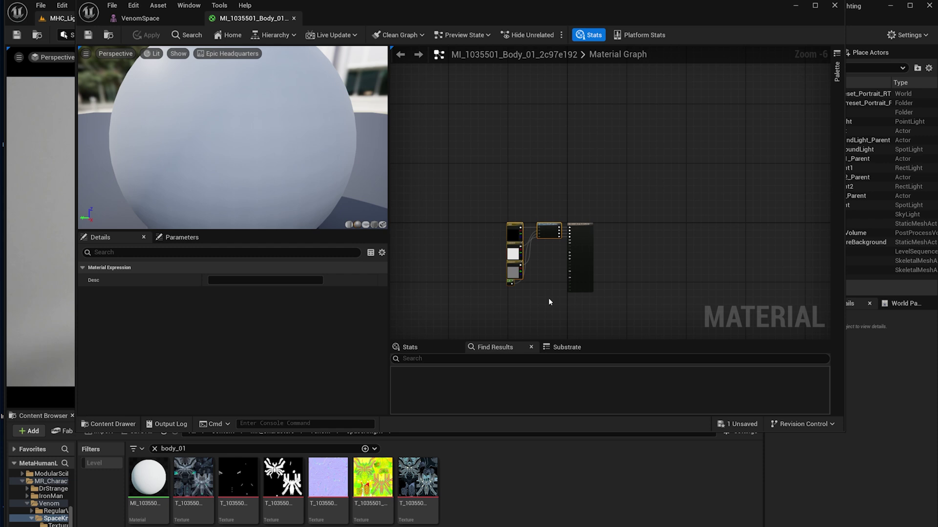
key("Delete")
scroll(537, 268, "up", 3)
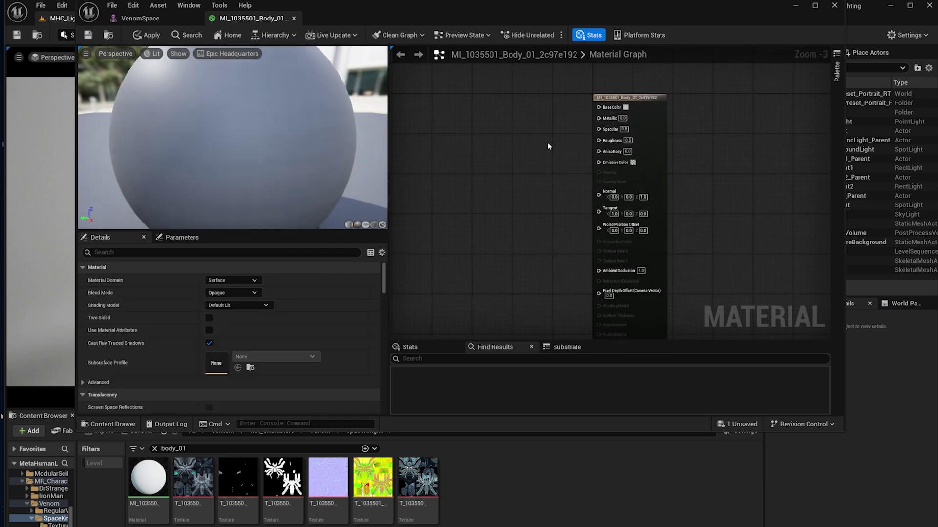
right_click_drag(547, 142, 528, 157)
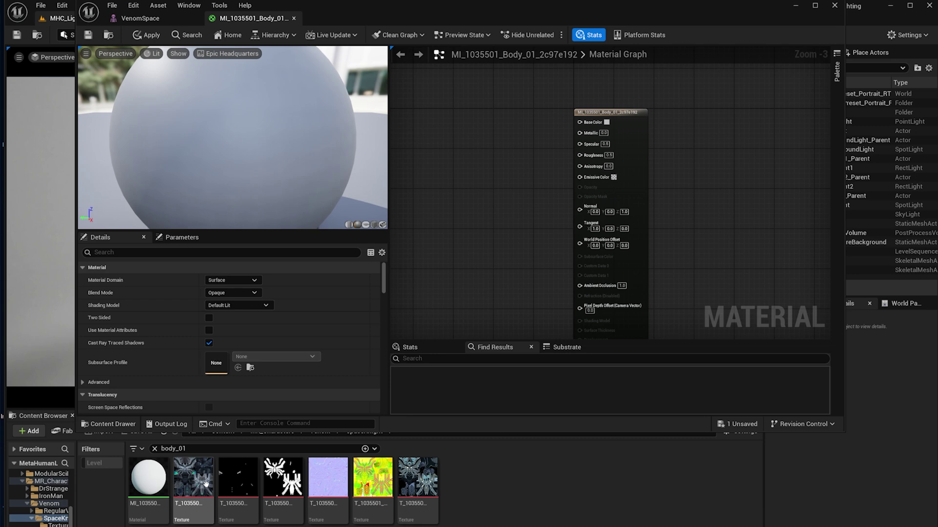
Step: Add the T_1035501_Body_01_D texture to the material graph as a Texture Sample and inspect its full image
right_click_drag(492, 235, 509, 272)
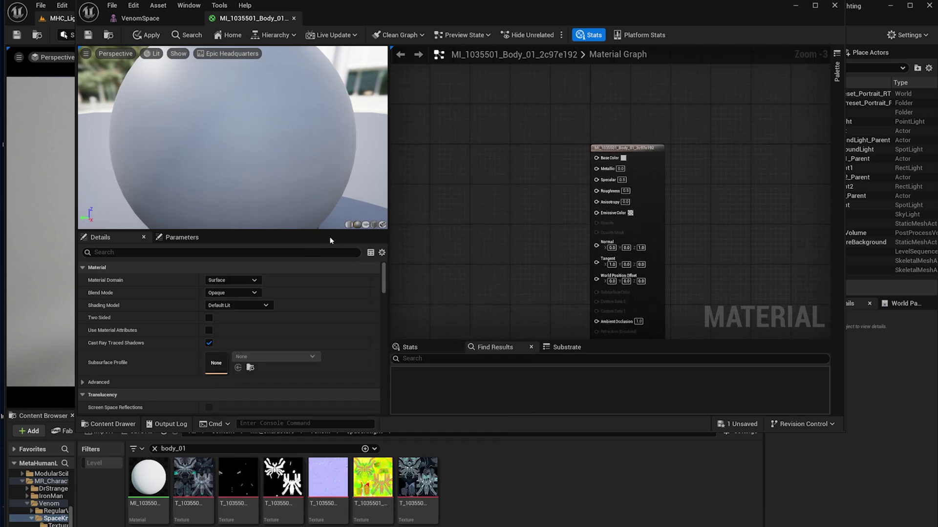
scroll(241, 167, "down", 3)
left_click_drag(193, 478, 446, 125)
scroll(499, 249, "up", 3)
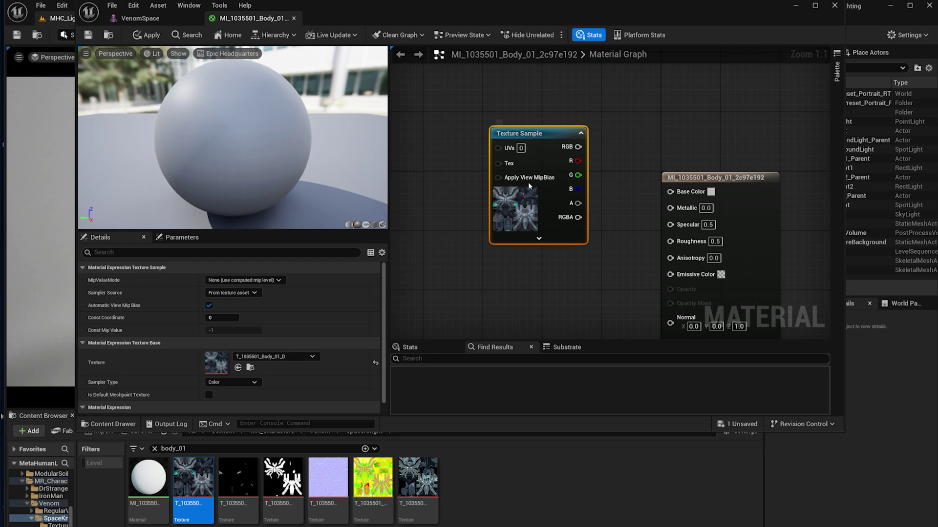
double_click(194, 478)
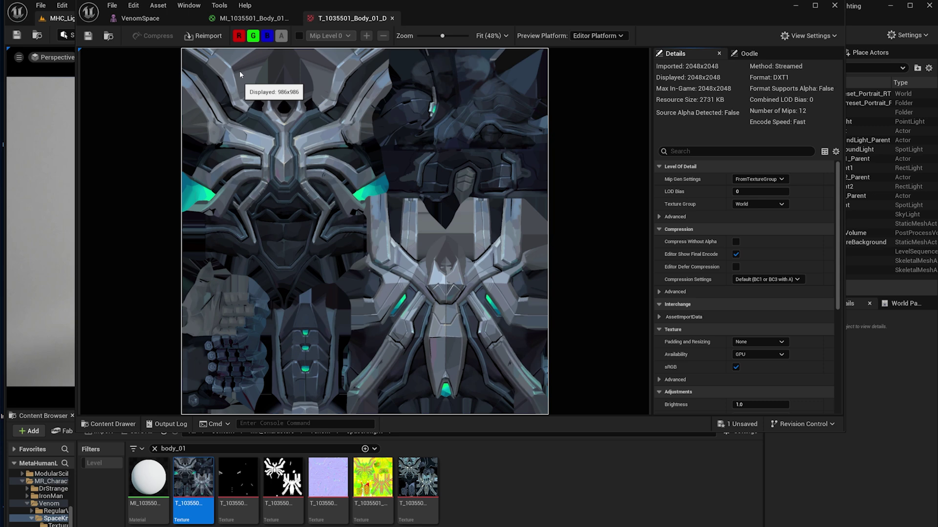
left_click(252, 18)
Step: Add the T_1035501_Body_01_N normal map to the material graph below the diffuse sample and inspect its full image
right_click_drag(418, 242, 433, 149)
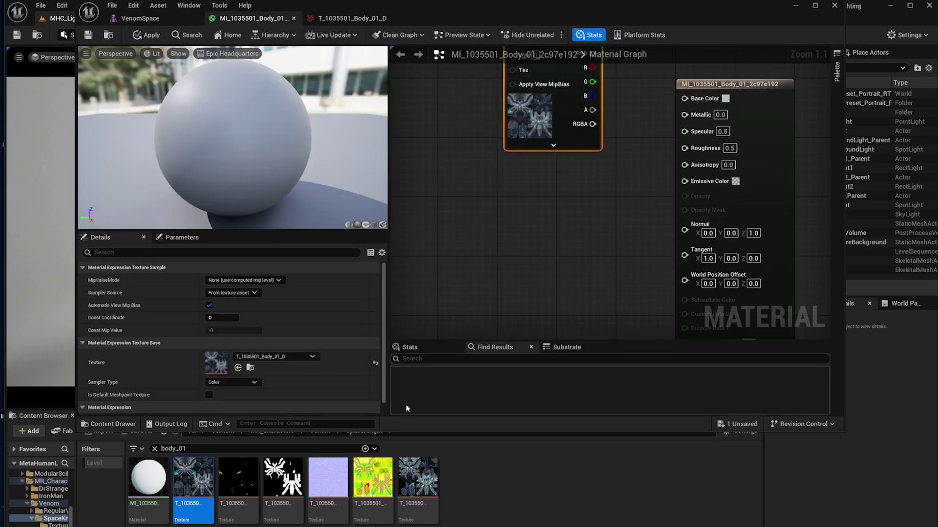
left_click_drag(328, 478, 470, 238)
left_click_drag(526, 252, 532, 232)
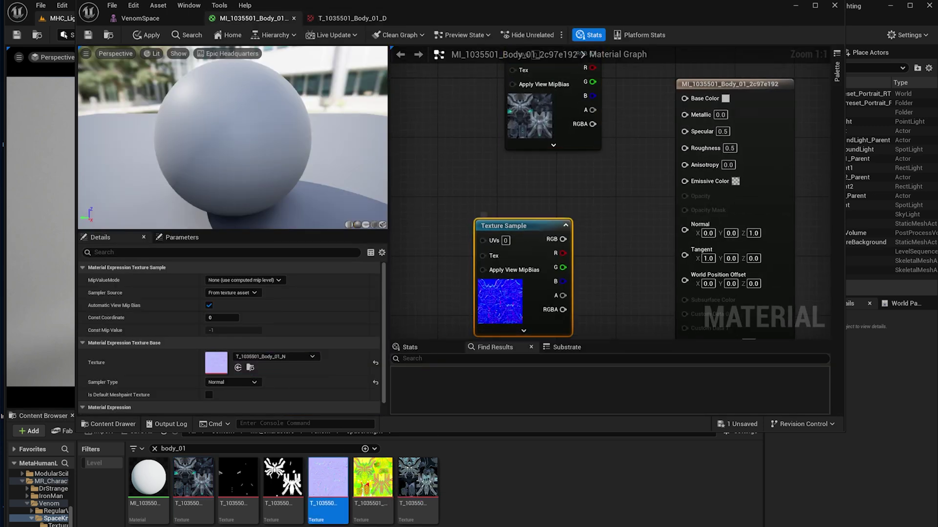
double_click(531, 232)
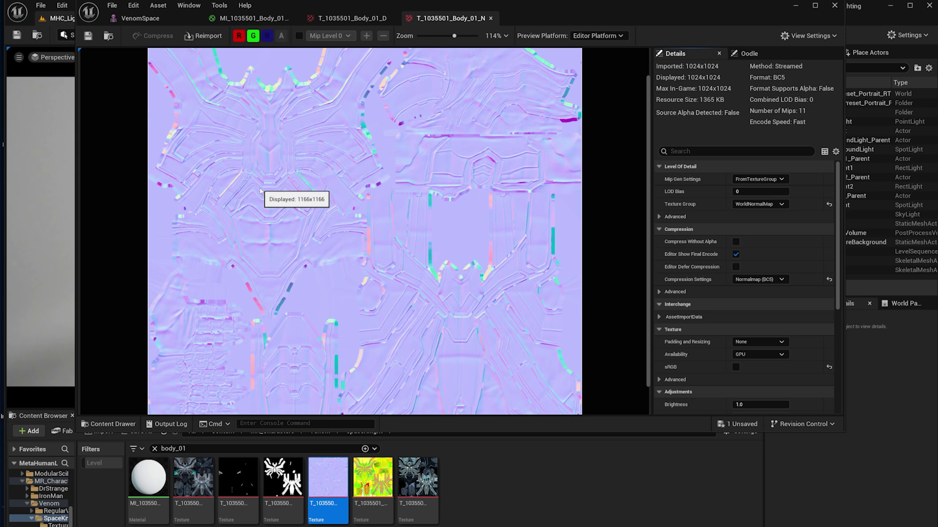
scroll(365, 218, "down", 2)
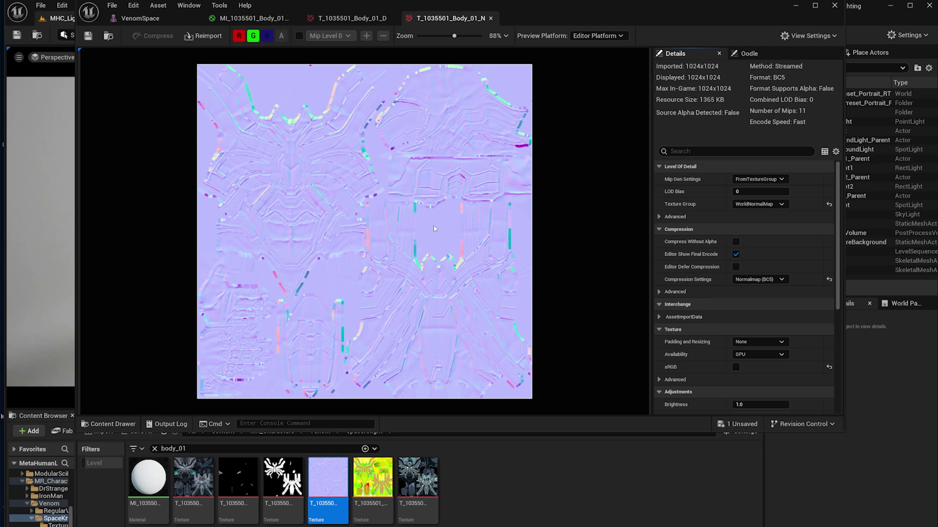
Step: Examine the panel-line detail of the Body_01 normal map up close
scroll(247, 189, "up", 5)
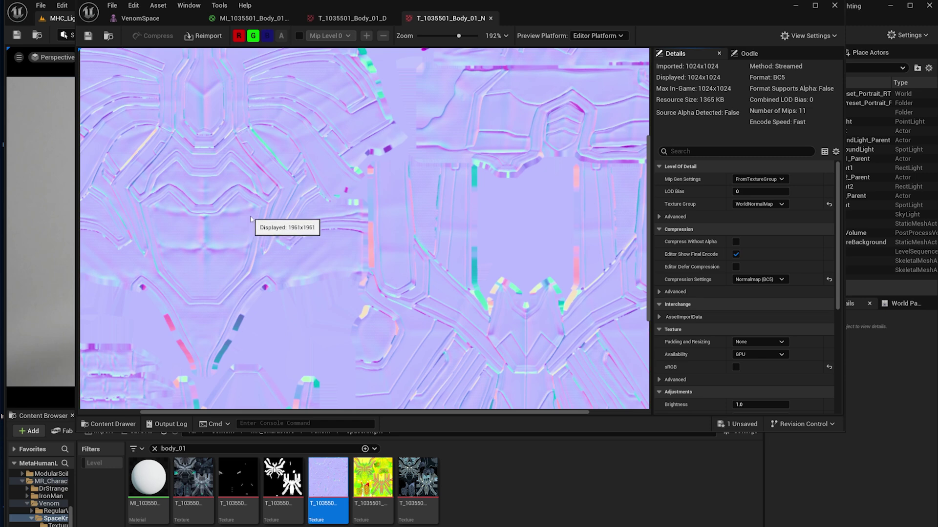
scroll(251, 219, "down", 5)
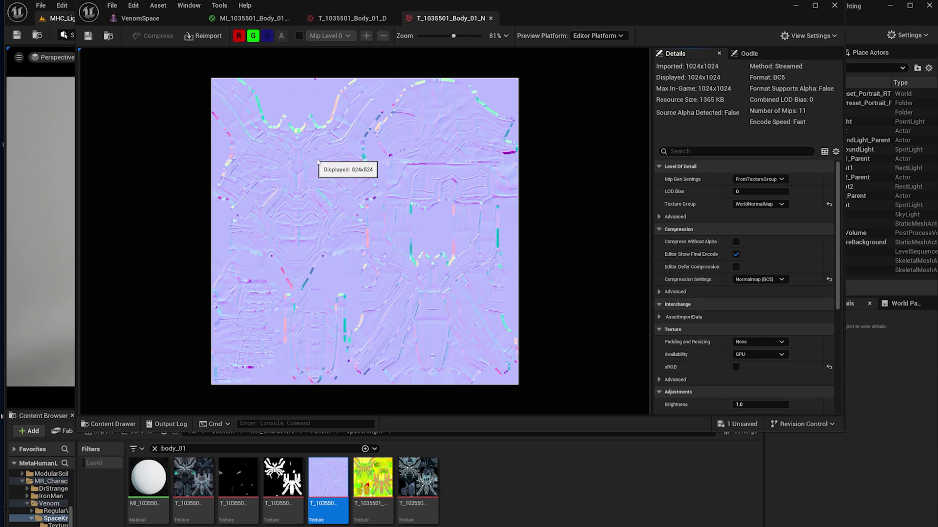
scroll(415, 182, "up", 2)
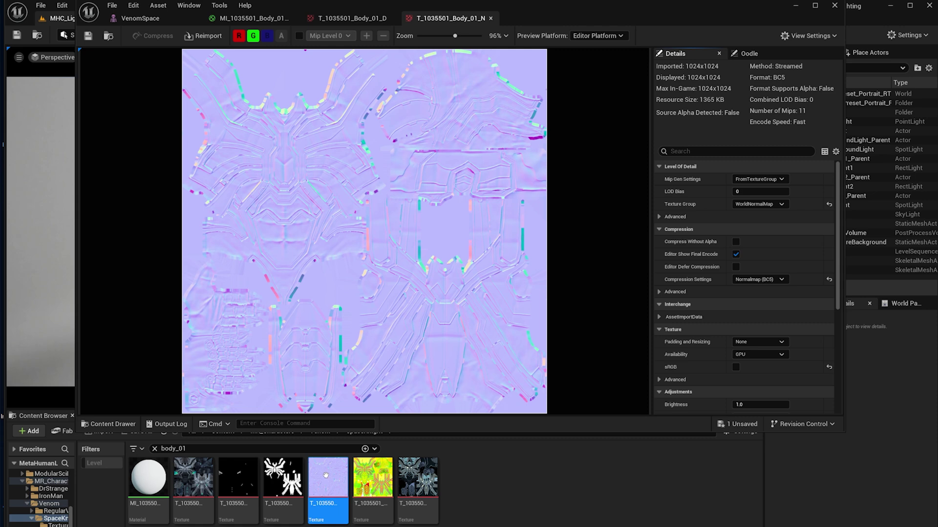
Step: Open the T_1035501_Body_01_ORM texture and view its green and blue channels individually
mouse_move(372, 483)
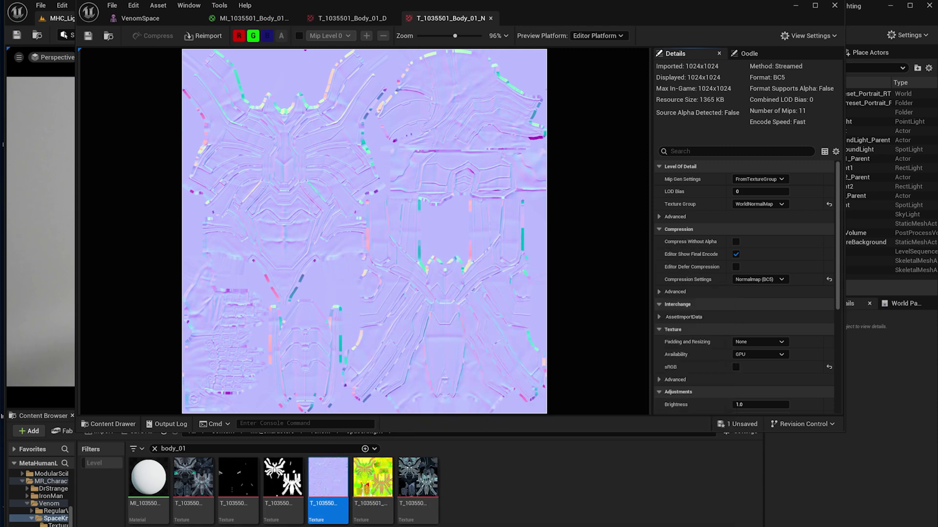
double_click(382, 482)
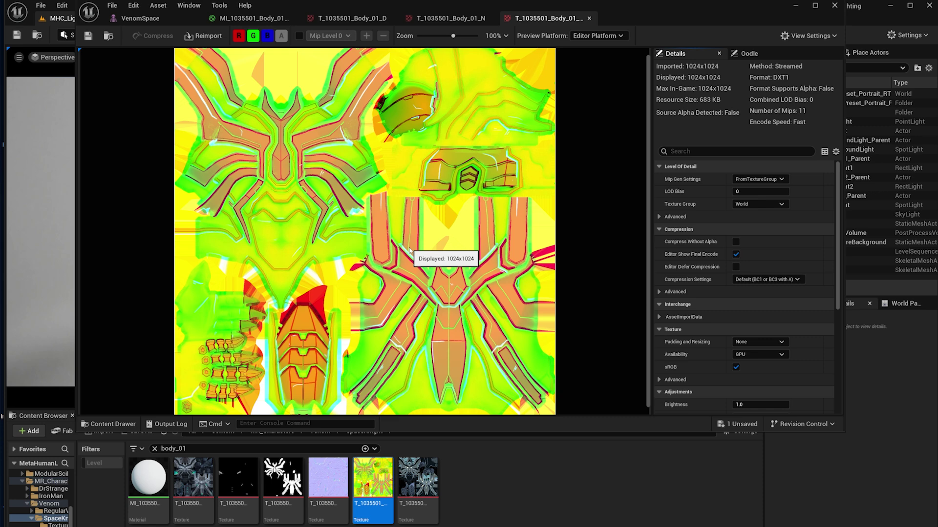
left_click(253, 35)
left_click(267, 36)
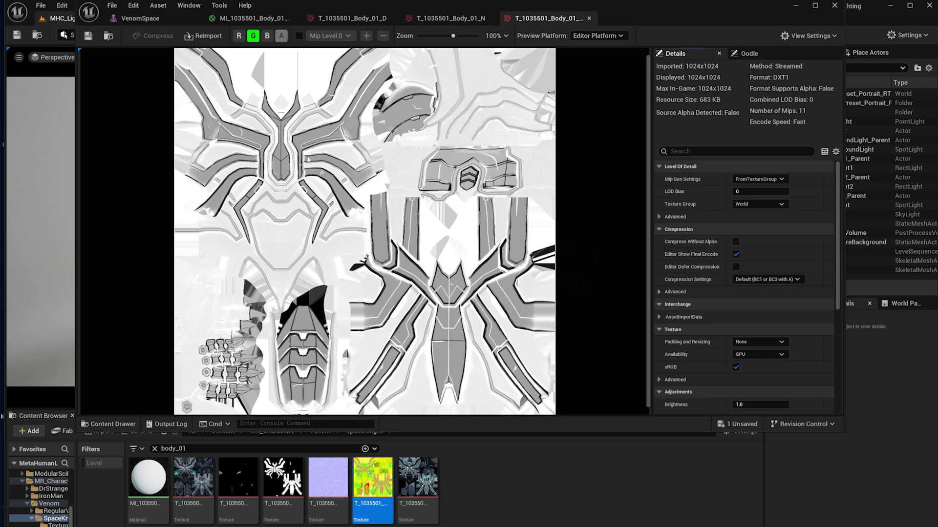
left_click(252, 36)
left_click(266, 38)
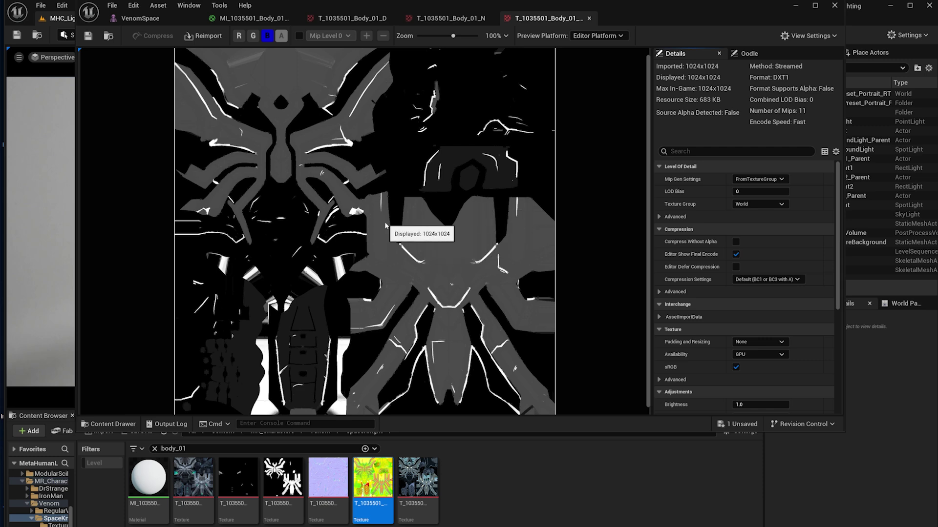
Step: Open the T_1035501_Body_01_S texture and compare it with the T_1035501_Body_01_D diffuse image
mouse_move(420, 484)
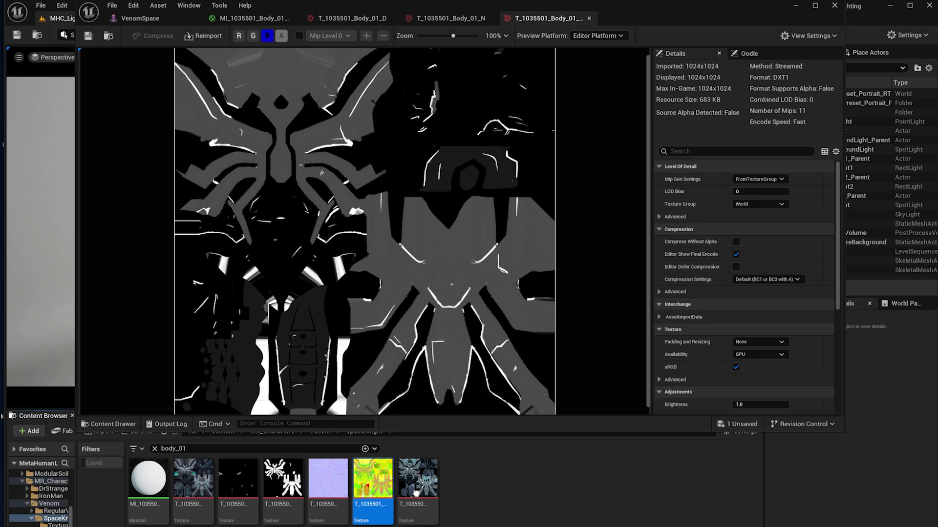
left_click(472, 499)
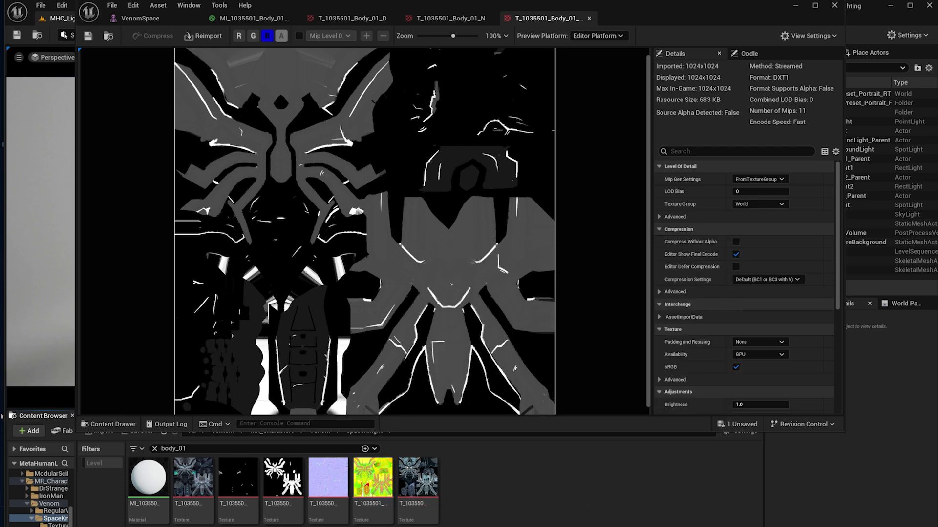
mouse_move(418, 520)
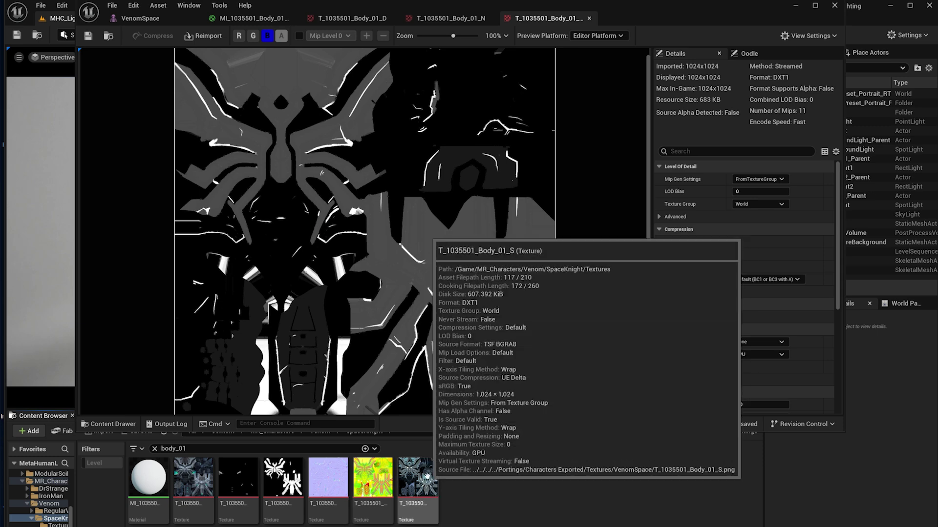
left_click(426, 488)
double_click(426, 487)
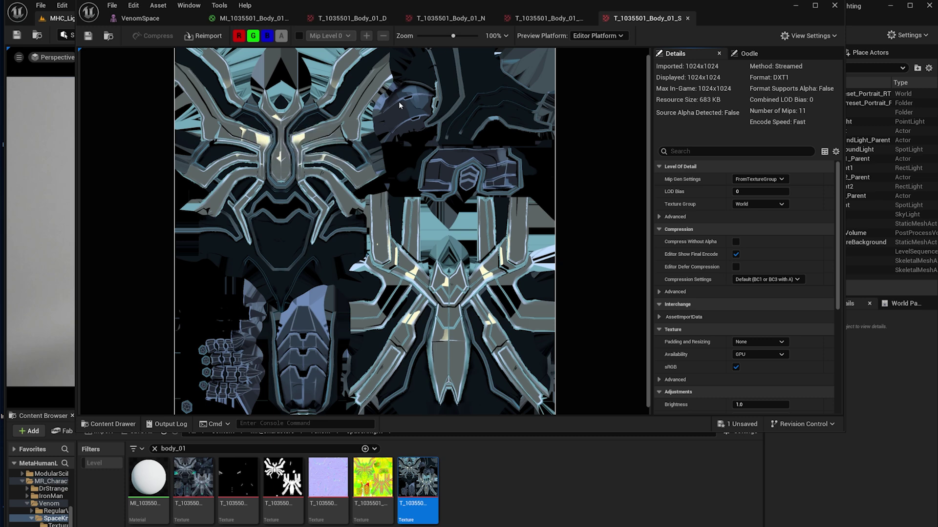
left_click(356, 18)
left_click(633, 18)
left_click(616, 19)
left_click(348, 18)
left_click(669, 18)
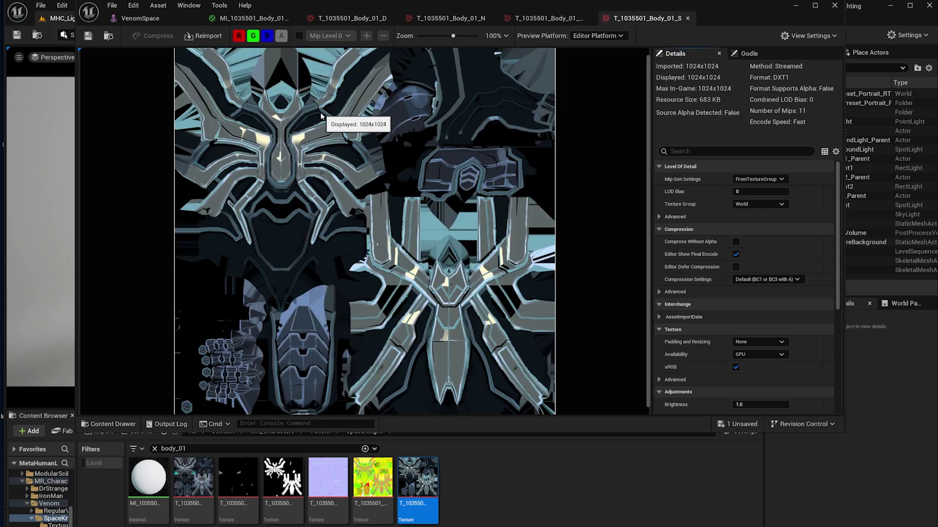
Step: In the Body_01 graph, connect the diffuse sample's RGB to Base Color and the normal map's RGB to Normal
left_click(252, 19)
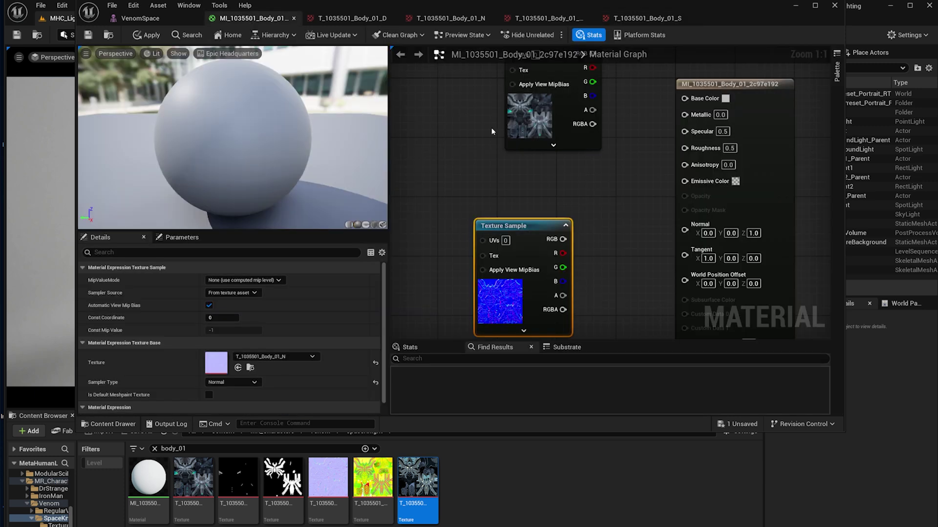
right_click_drag(482, 129, 487, 157)
right_click_drag(525, 257, 430, 284)
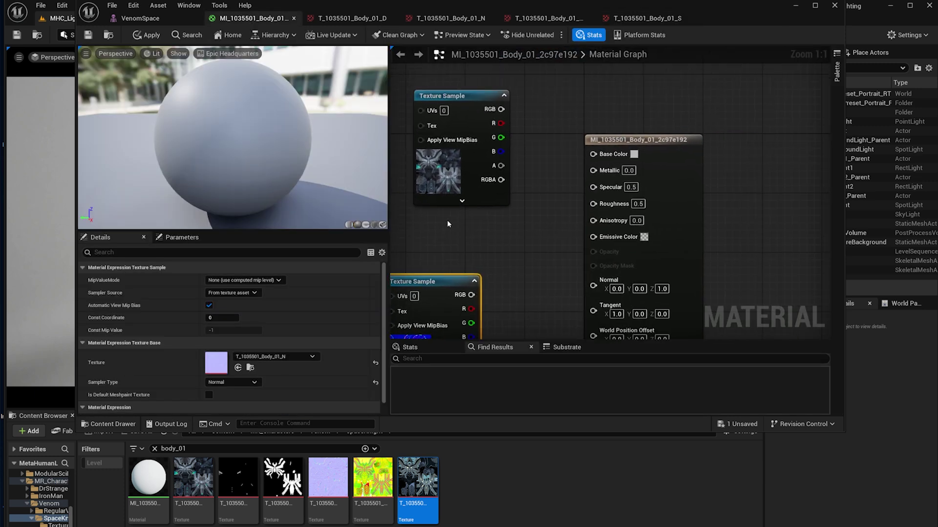
left_click_drag(506, 111, 593, 153)
left_click_drag(484, 96, 440, 75)
right_click_drag(478, 176, 525, 105)
left_click_drag(519, 225, 417, 254)
scroll(537, 258, "down", 2)
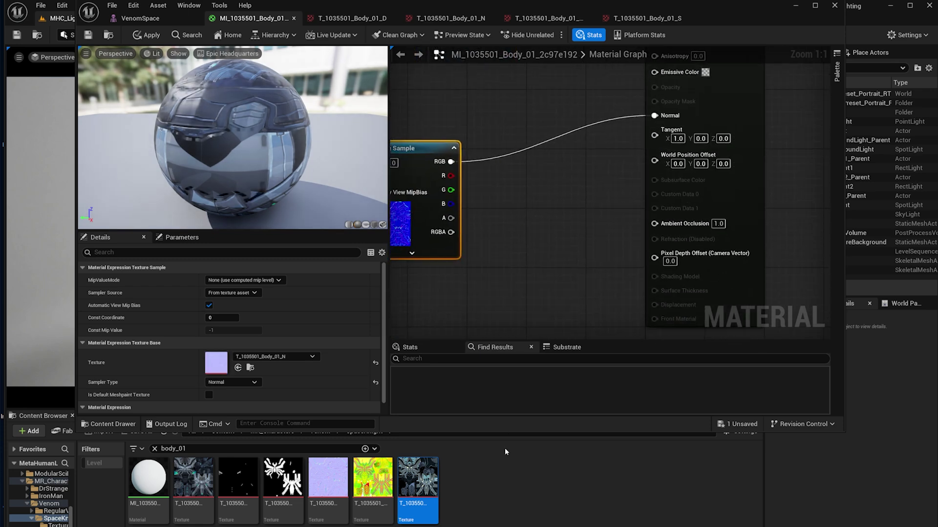
Step: Add the Body_01 ORM texture and wire its R to Ambient Occlusion, G to Roughness and B to Metallic
left_click_drag(372, 479, 493, 166)
right_click_drag(523, 155, 500, 174)
left_click_drag(532, 214, 608, 263)
right_click_drag(584, 211, 581, 247)
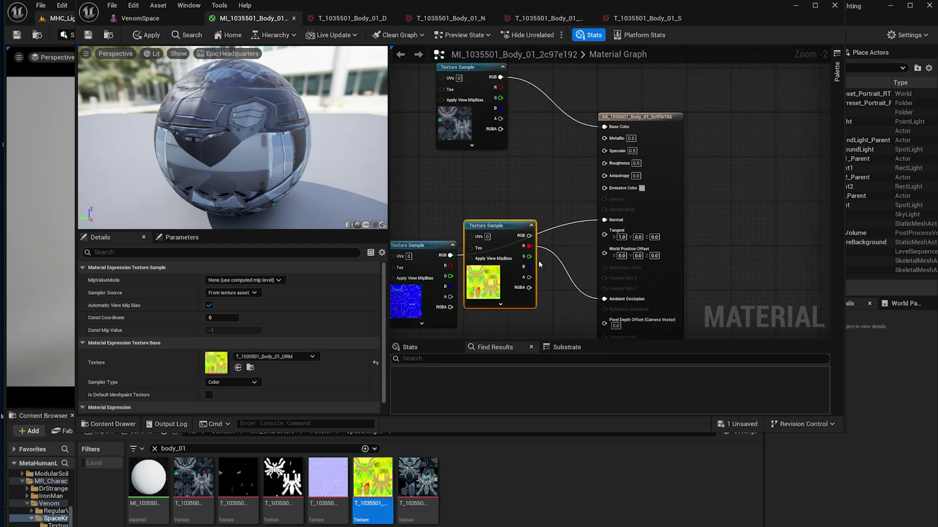
left_click_drag(529, 256, 605, 162)
left_click_drag(273, 146, 285, 177)
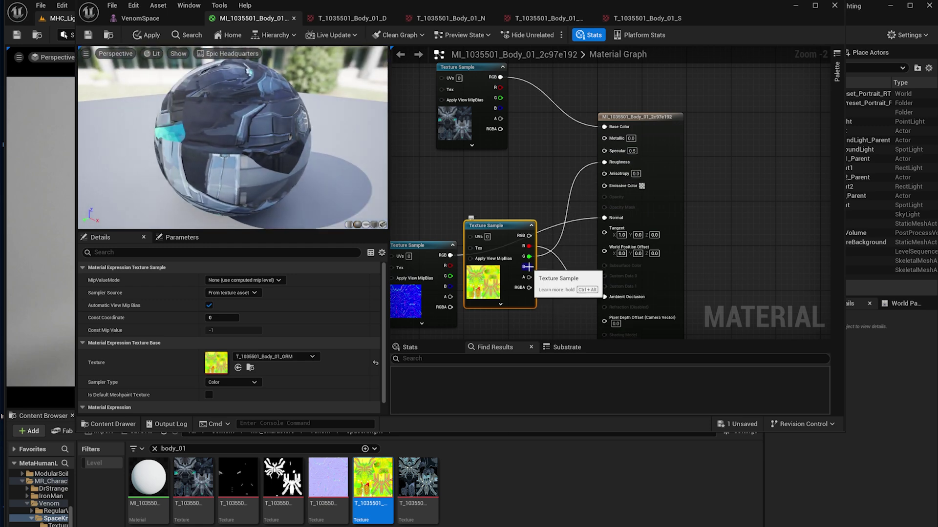
left_click_drag(532, 266, 604, 137)
Step: Add the T_1035501_Body_01_S texture, connect its RGB to Specular and check the result on the preview sphere
left_click_drag(417, 481, 411, 159)
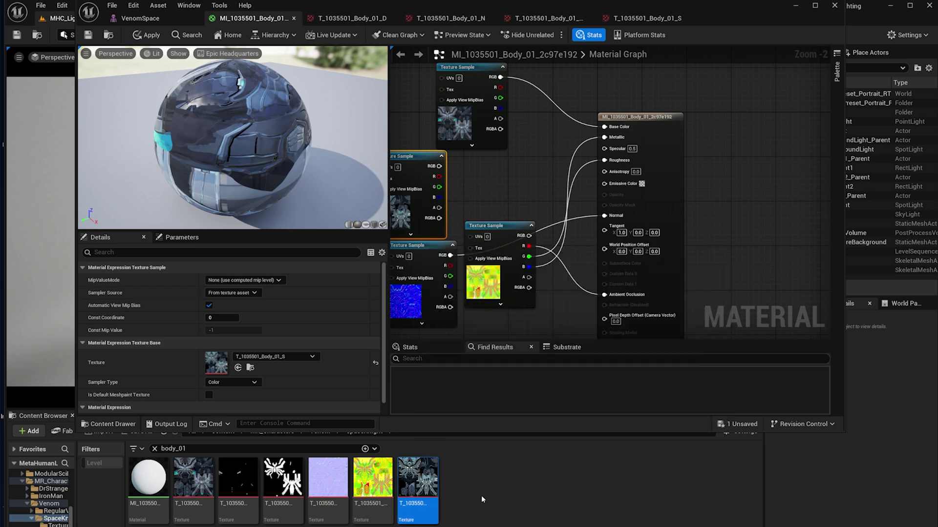
left_click_drag(439, 166, 605, 149)
left_click_drag(227, 111, 364, 93)
left_click_drag(182, 126, 169, 128)
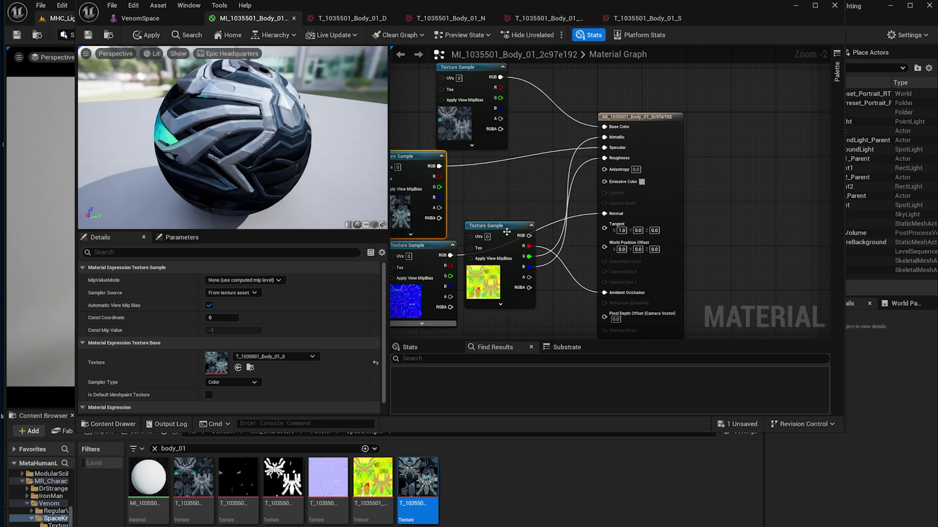
Step: Spread out the ORM, normal and specular texture samples so they no longer crowd each other in the graph
right_click_drag(503, 211, 641, 143)
scroll(627, 171, "down", 2)
left_click_drag(629, 161, 584, 265)
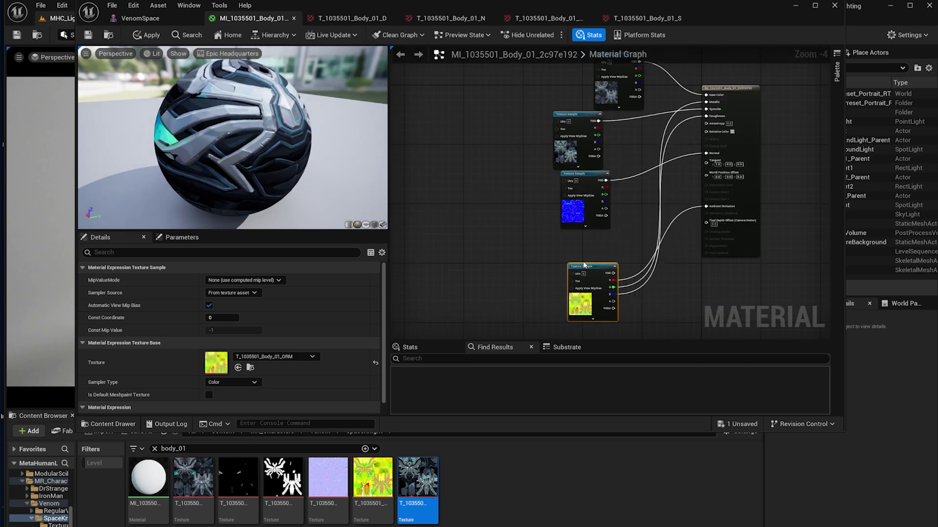
left_click_drag(587, 181, 545, 218)
left_click_drag(569, 125, 501, 77)
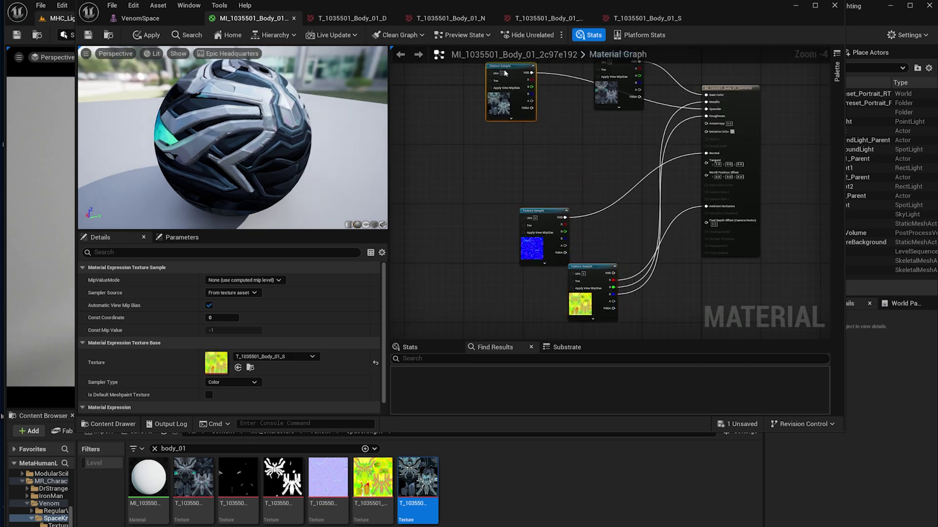
Step: Add the T_1035501_Body_01_E emissive texture to the graph between the other samples and inspect its full image
right_click_drag(540, 155, 516, 159)
left_click_drag(237, 479, 502, 162)
scroll(491, 195, "up", 4)
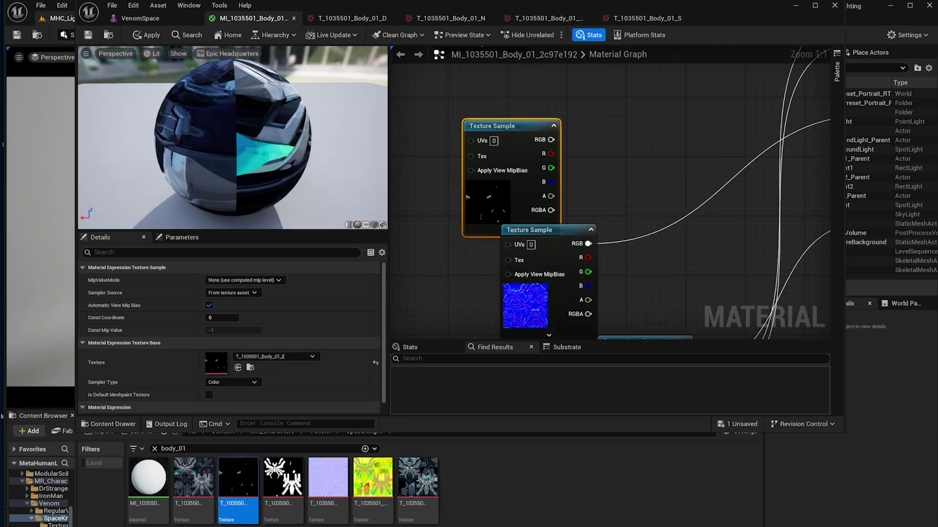
left_click_drag(263, 132, 181, 149)
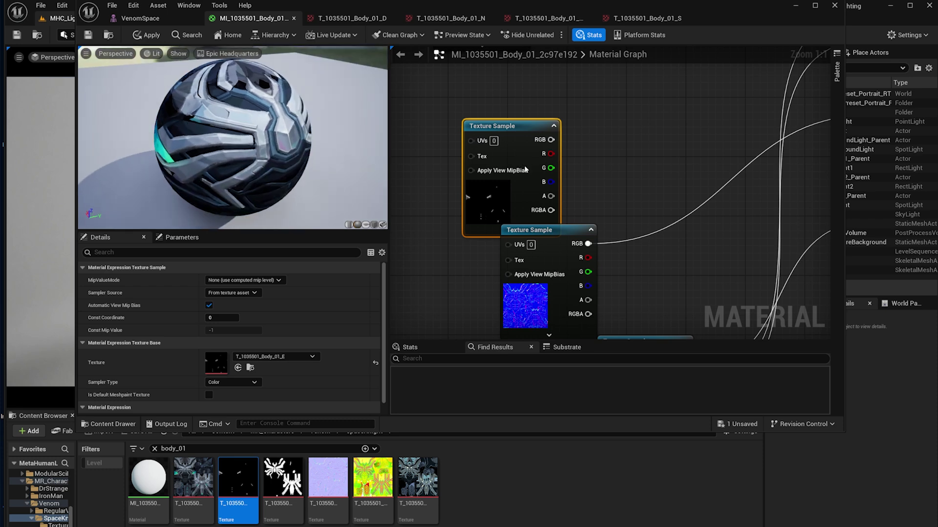
left_click_drag(518, 131, 504, 109)
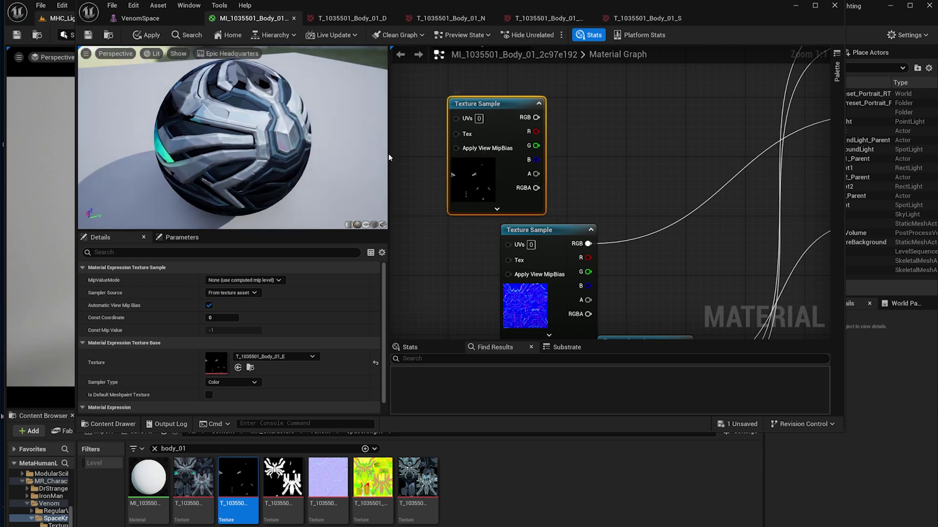
left_click_drag(293, 151, 337, 122)
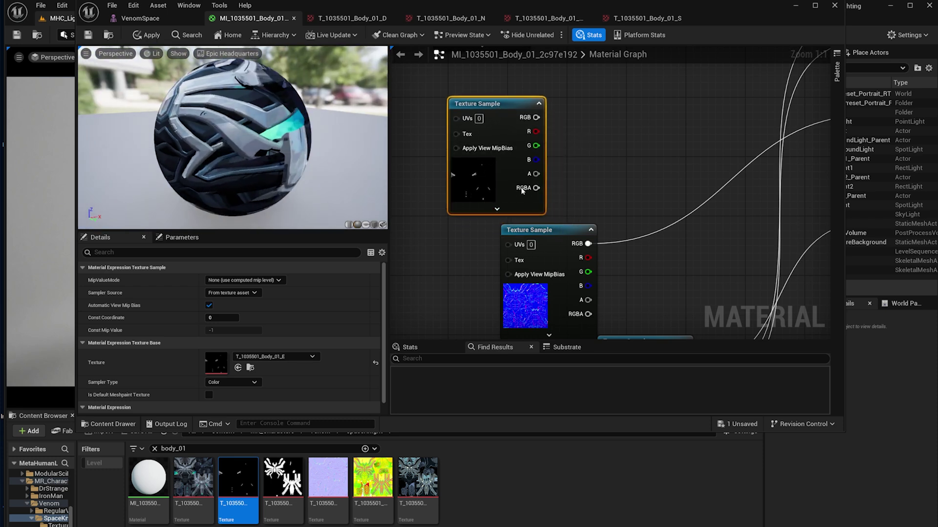
double_click(247, 483)
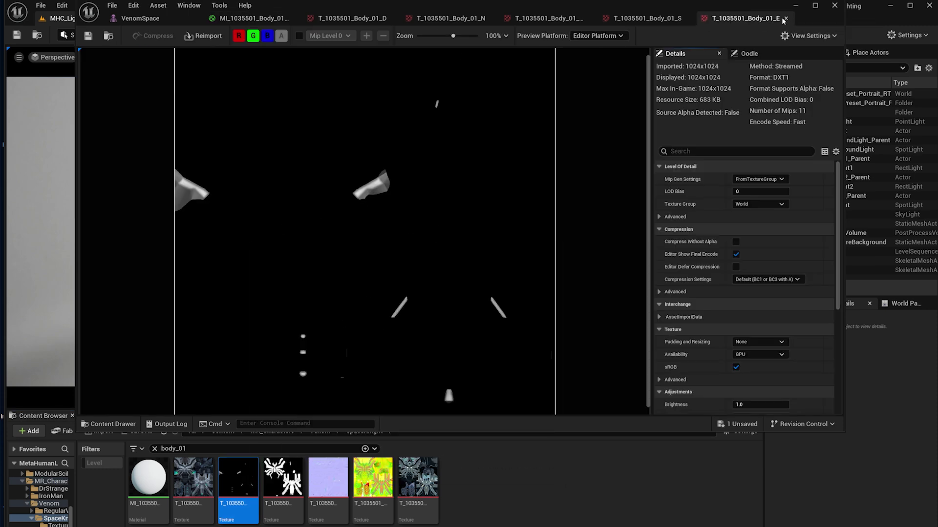
left_click(249, 18)
Step: Reposition the emissive texture sample below the specular sample, leaving free space beside it
scroll(555, 259, "up", 2)
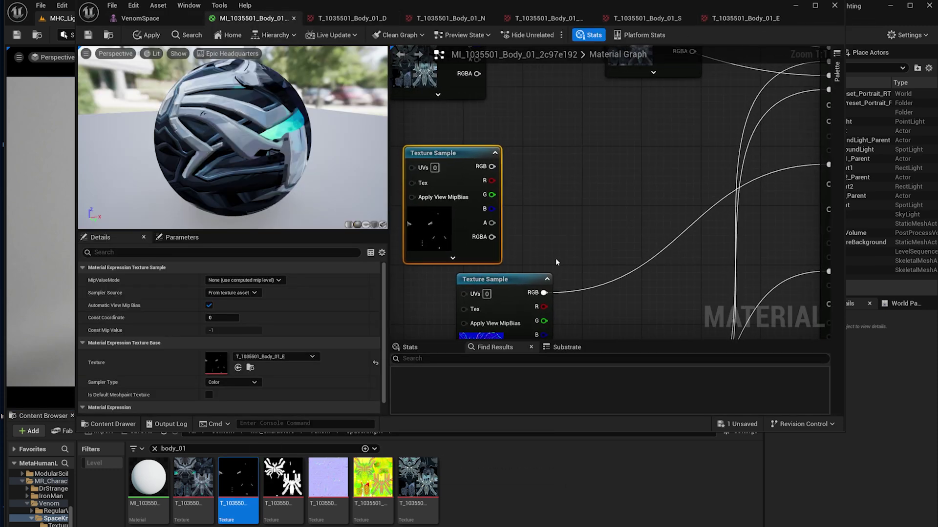
scroll(556, 262, "down", 3)
scroll(570, 195, "up", 1)
left_click_drag(476, 224, 547, 177)
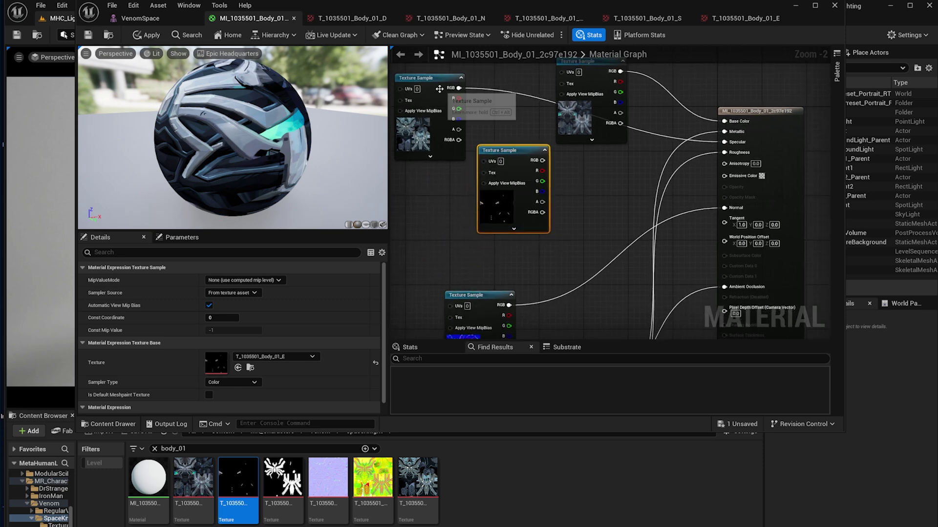
left_click_drag(439, 84, 440, 58)
right_click_drag(506, 148, 518, 167)
left_click_drag(520, 178, 470, 171)
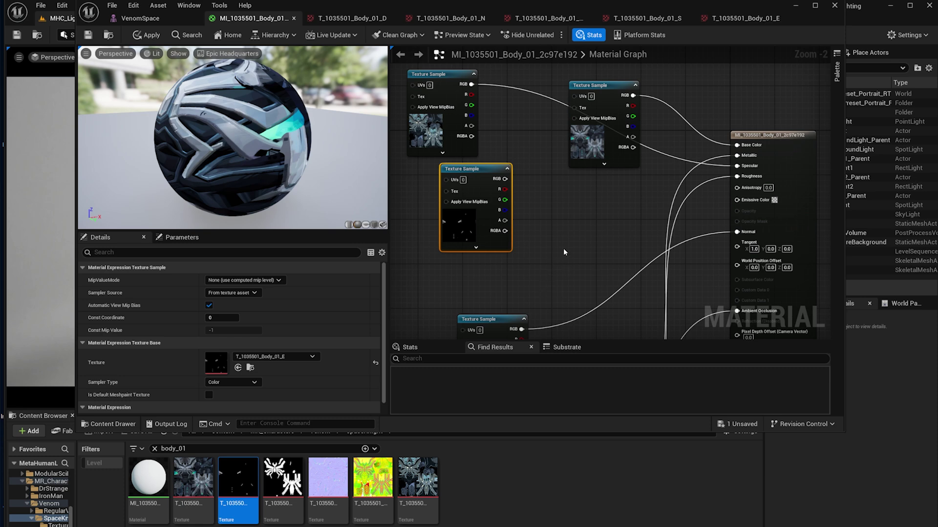
Step: Add a Multiply node beside the emissive sample and a Constant3Vector below it, shifting the normal sample down
key("m")
left_click(564, 248)
left_click_drag(508, 179, 492, 174)
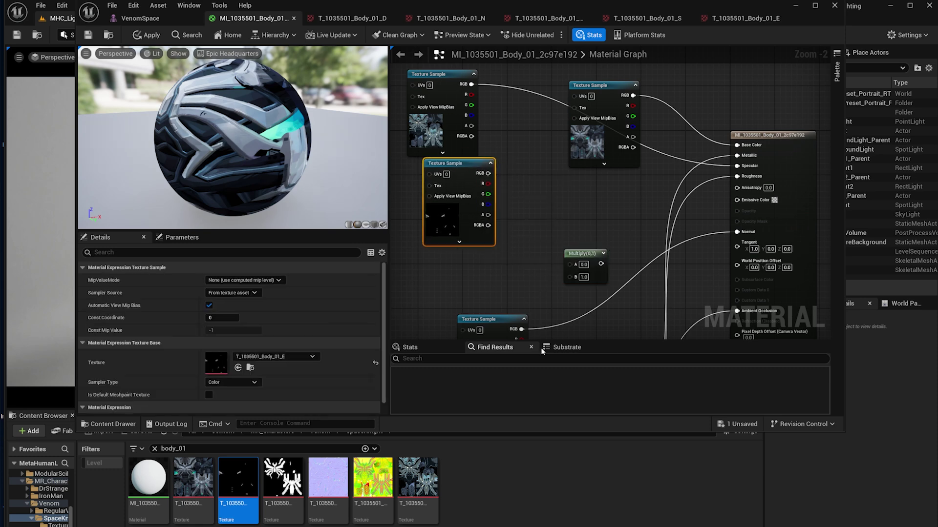
key("3")
left_click(468, 271)
right_click_drag(471, 279, 501, 203)
left_click_drag(521, 248, 522, 324)
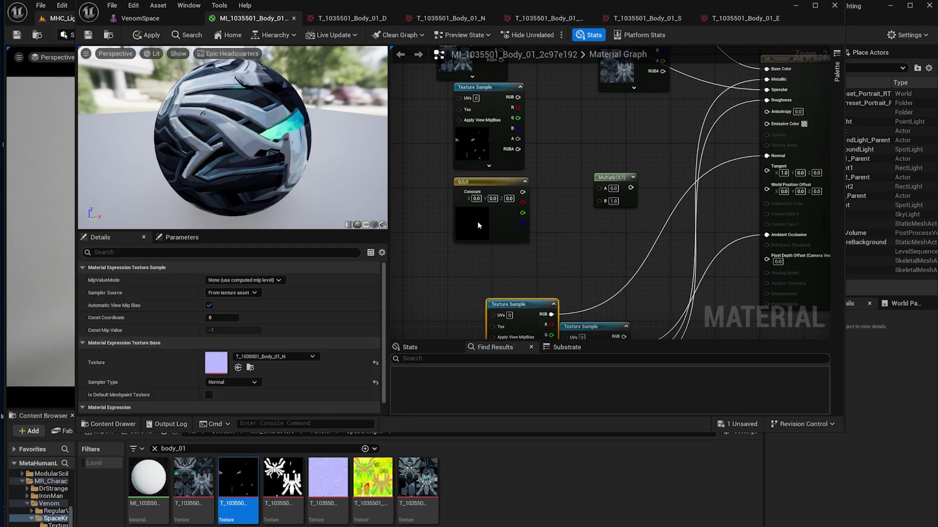
Step: Set the Constant3Vector's color to a bright cyan-blue of about 0, 0.499, 1
left_click(477, 222)
left_click(235, 281)
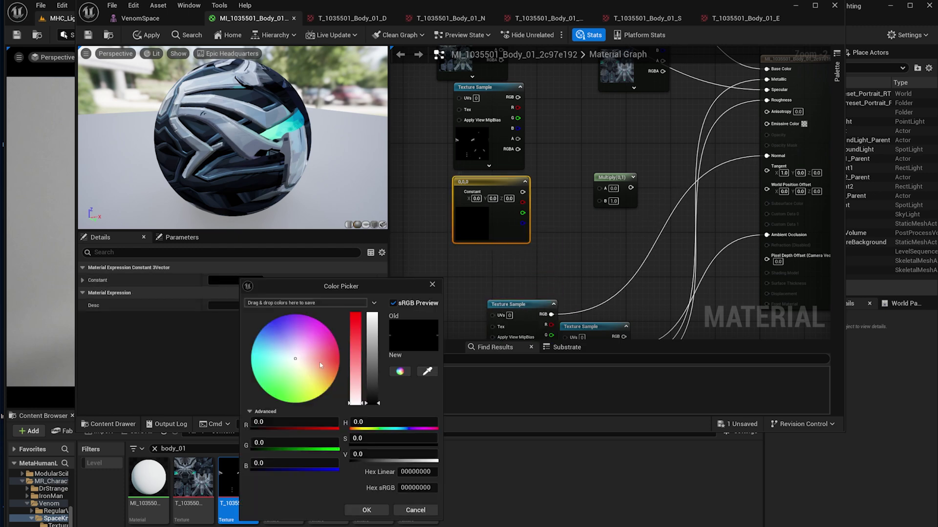
left_click_drag(286, 342, 249, 350)
left_click(254, 340)
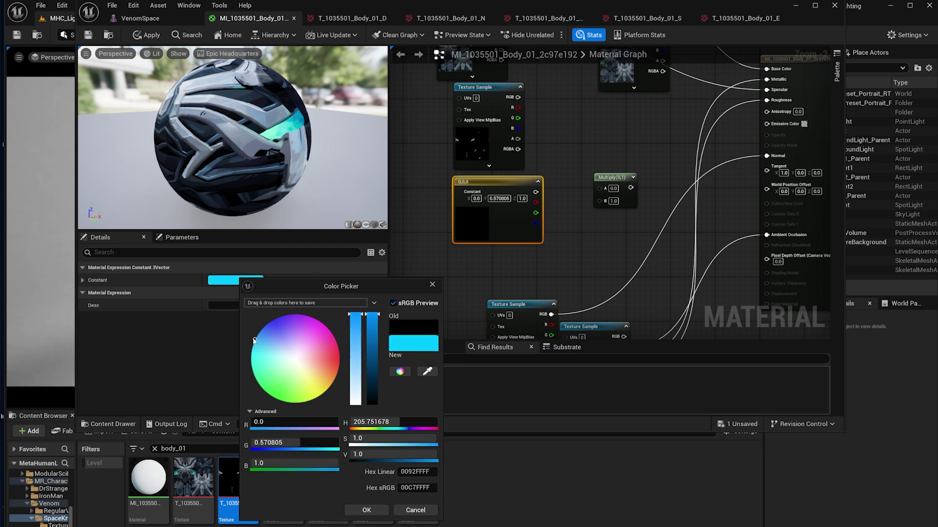
left_click(365, 511)
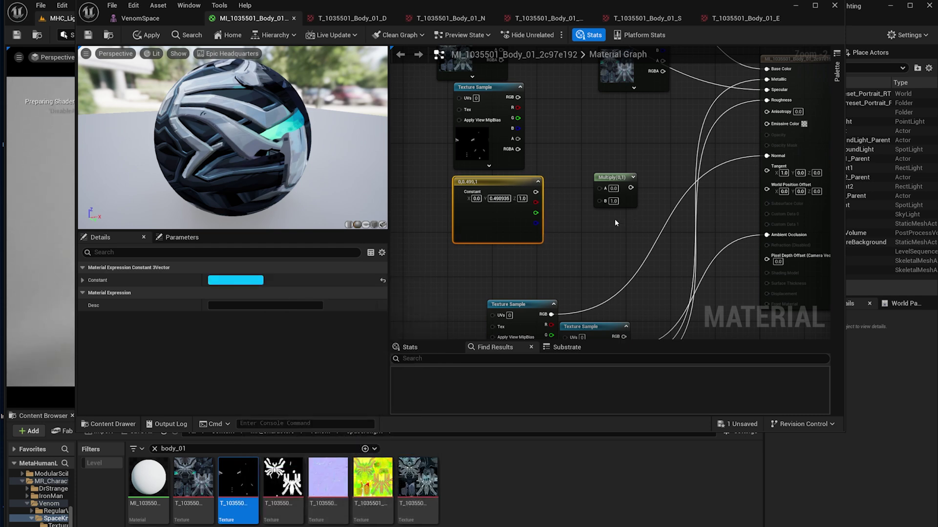
Step: Connect the emissive texture's RGB to Multiply input A and the blue constant to input B
right_click_drag(614, 219, 592, 243)
left_click_drag(495, 122, 579, 212)
left_click_drag(513, 217, 543, 161)
right_click_drag(570, 206, 537, 263)
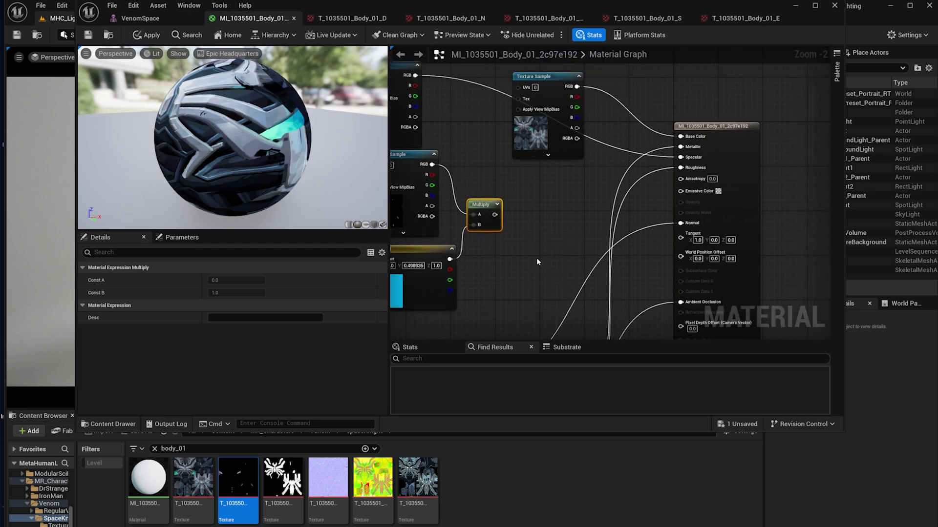
Step: Add a second Multiply after the first, set its constant B to 15, and connect its output to Emissive Color
left_click(567, 227)
left_click_drag(494, 215, 573, 242)
left_click(234, 292)
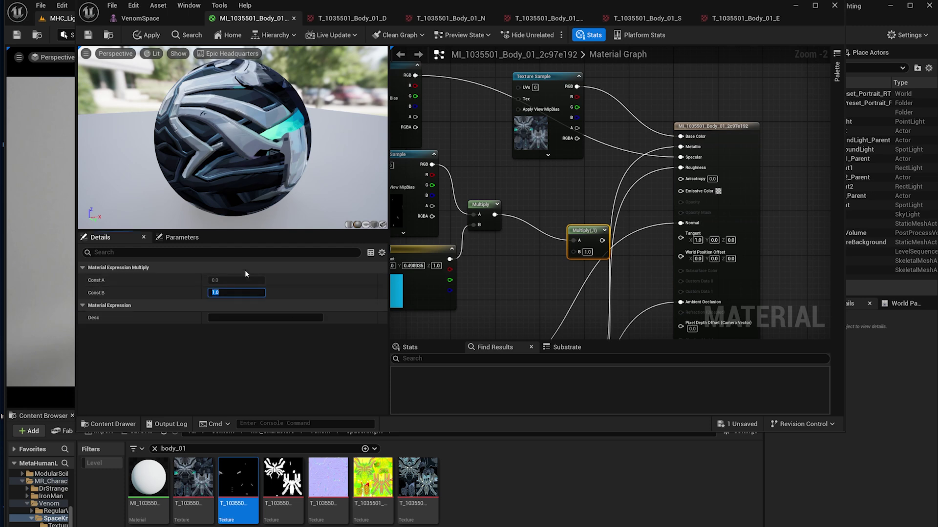
type("15")
key("Return")
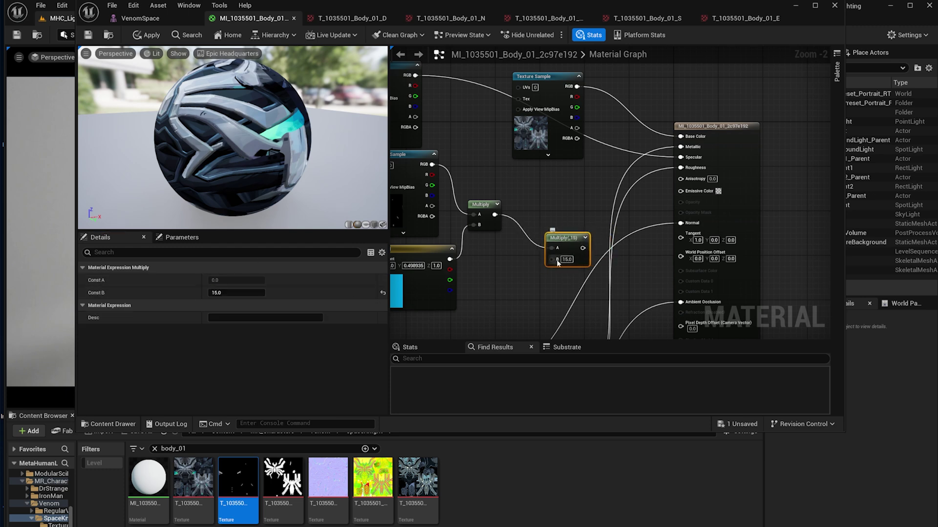
left_click_drag(582, 248, 682, 191)
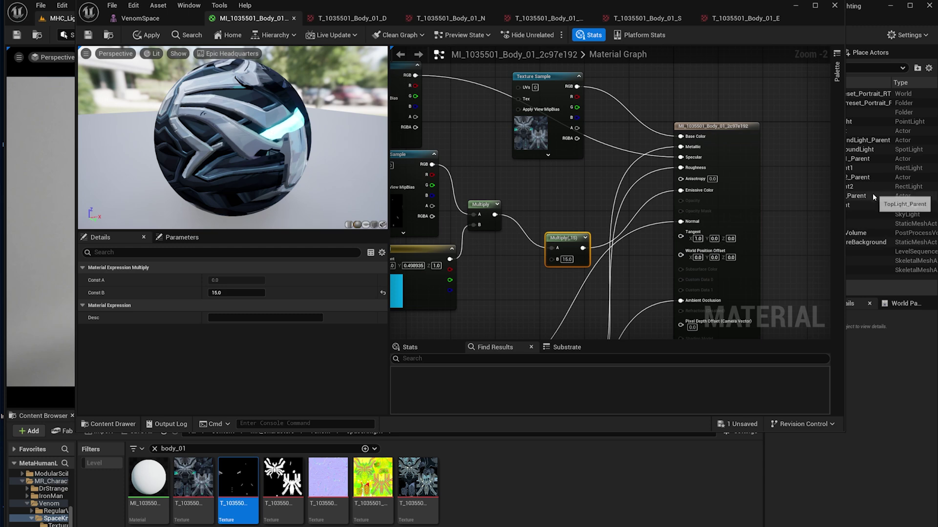
Step: Break the Emissive Color link and reconnect the 15x Multiply output to compare the preview with and without emission
right_click(694, 192)
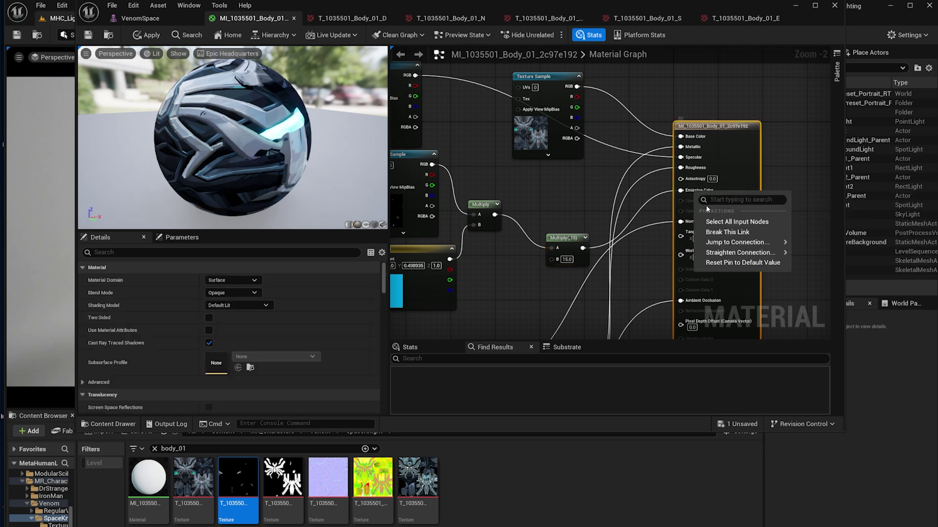
left_click(716, 233)
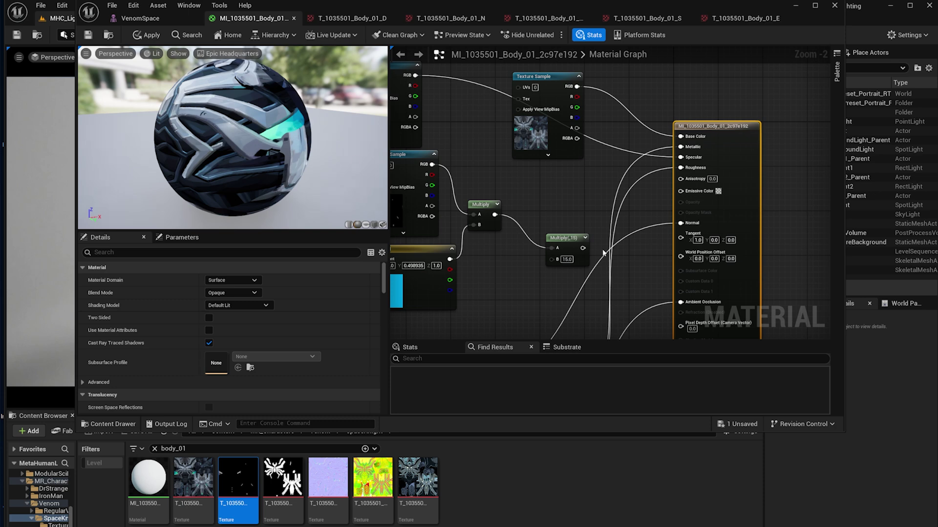
left_click_drag(583, 248, 681, 191)
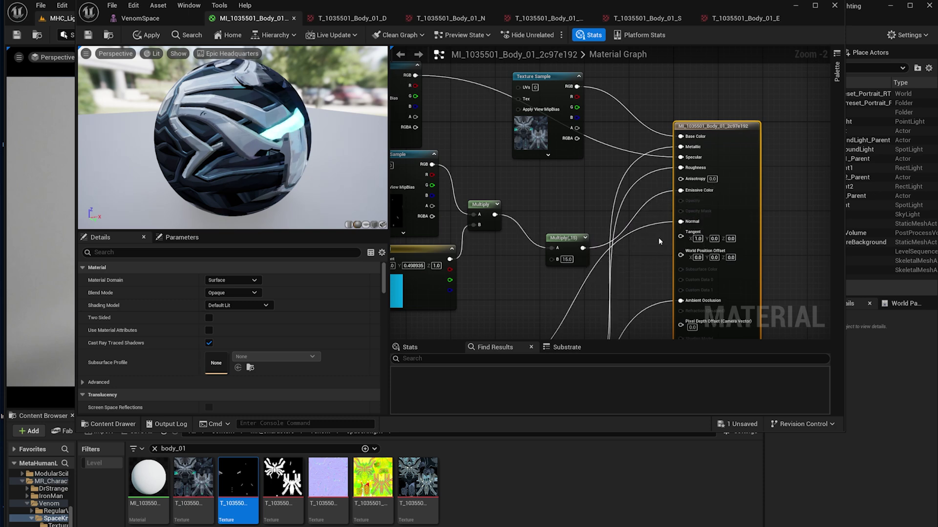
Step: Check the emissive glow on the preview sphere and save the Body_01 material
left_click_drag(258, 153, 315, 117)
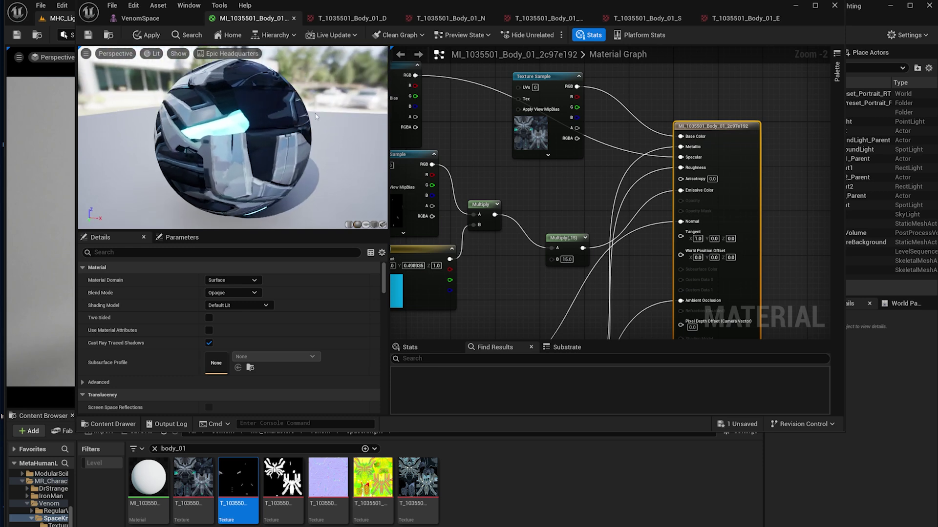
left_click_drag(224, 137, 196, 146)
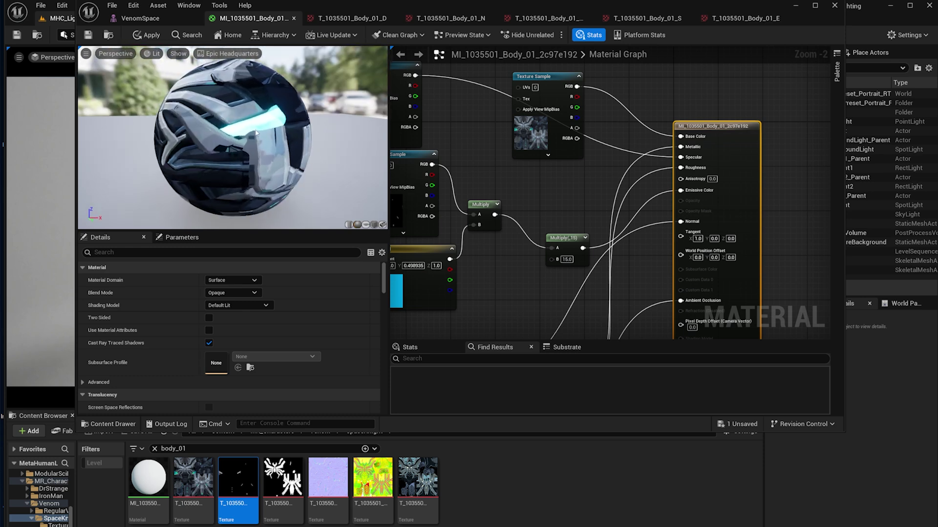
right_click_drag(447, 226, 477, 155)
left_click(93, 35)
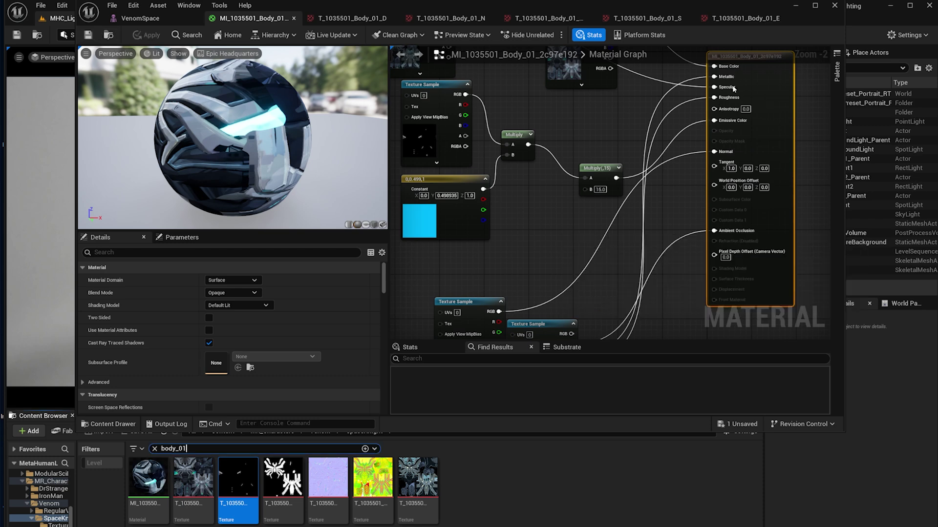
Step: Examine the glowing body parts on the character in the level from the front and the back
left_click(795, 7)
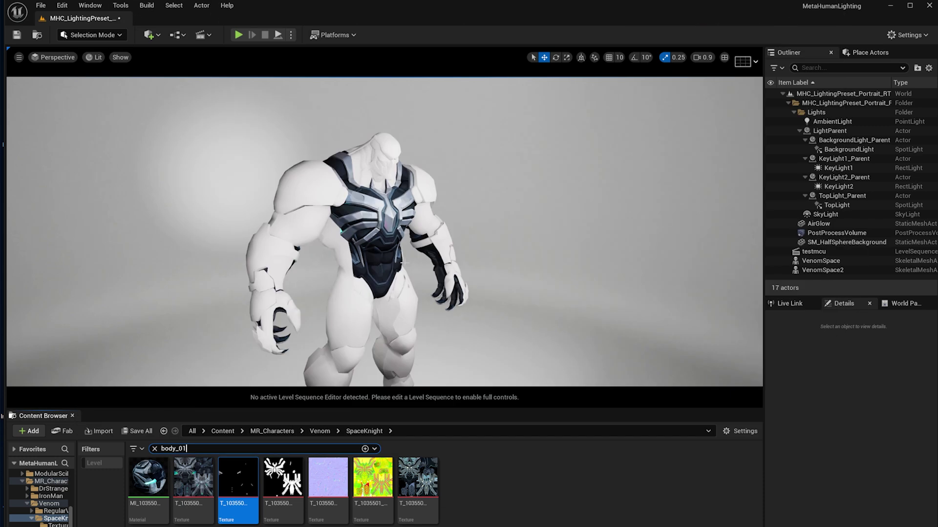
right_click_drag(405, 263, 374, 286)
key("w")
right_click_drag(384, 232, 214, 232)
scroll(384, 232, "down", 2)
key("s")
mouse_move(448, 97)
right_mouse_down()
mouse_move(425, 97)
mouse_move(448, 90)
mouse_move(448, 109)
mouse_move(448, 96)
right_mouse_up()
key("w")
key("s")
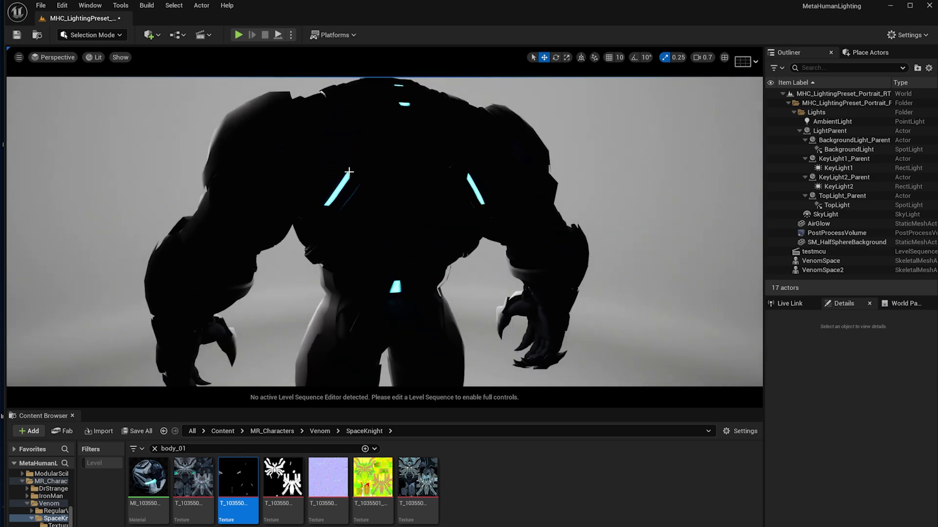
key("w")
mouse_move(349, 172)
right_mouse_down()
mouse_move(312, 172)
mouse_move(537, 180)
mouse_move(552, 157)
mouse_move(349, 171)
right_mouse_up()
key("s")
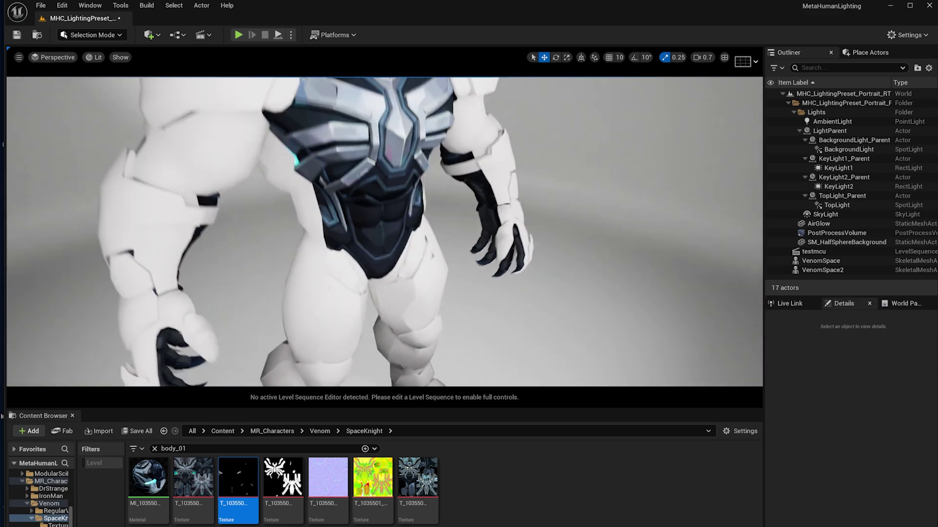
right_click_drag(445, 207, 445, 207)
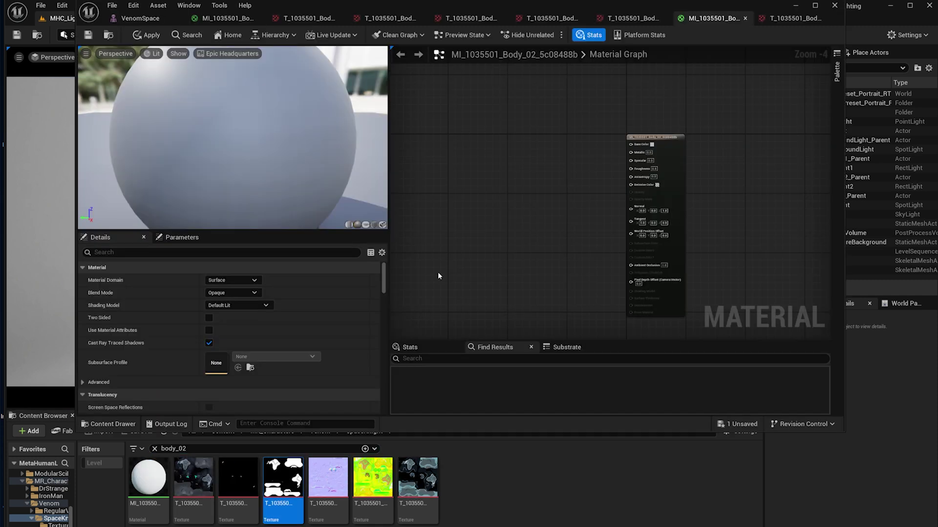
Step: Inspect the T_1035501_Body_02_M texture and return to the Body_02 material graph
right_click_drag(462, 254, 446, 272)
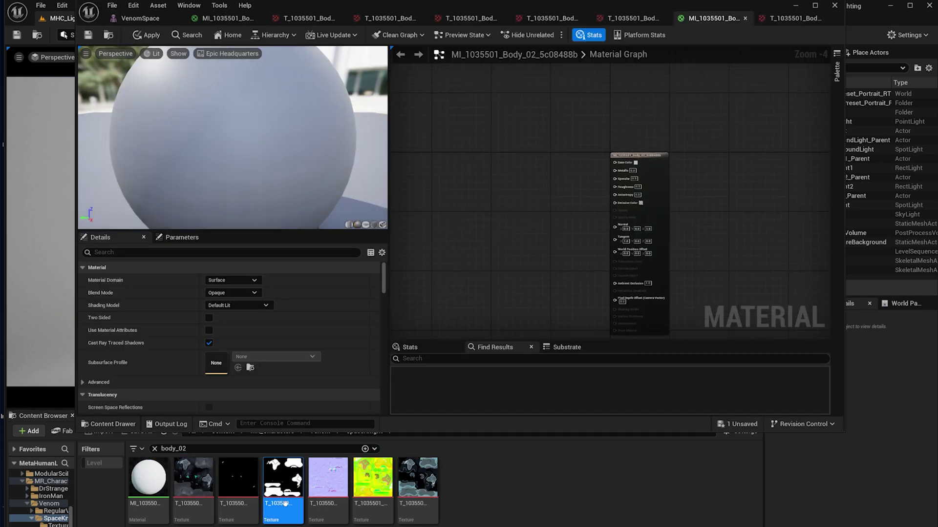
mouse_move(285, 503)
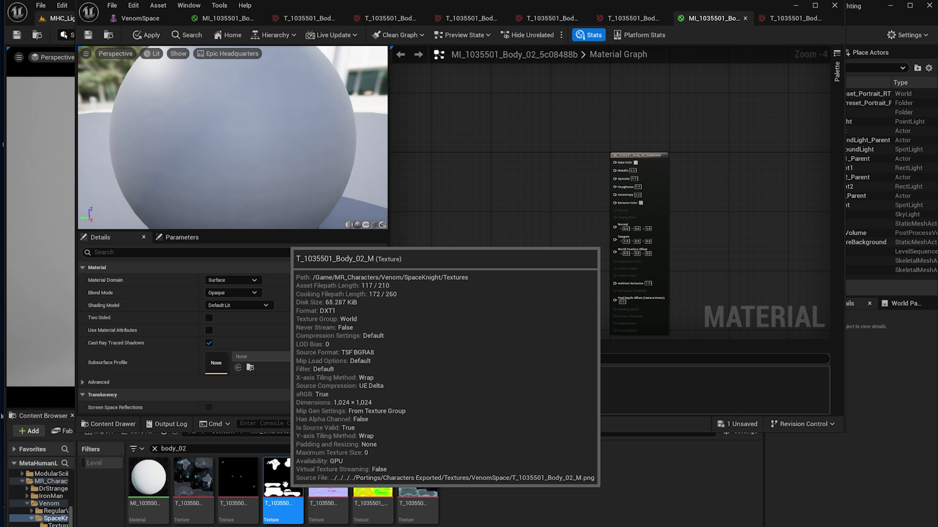
double_click(285, 485)
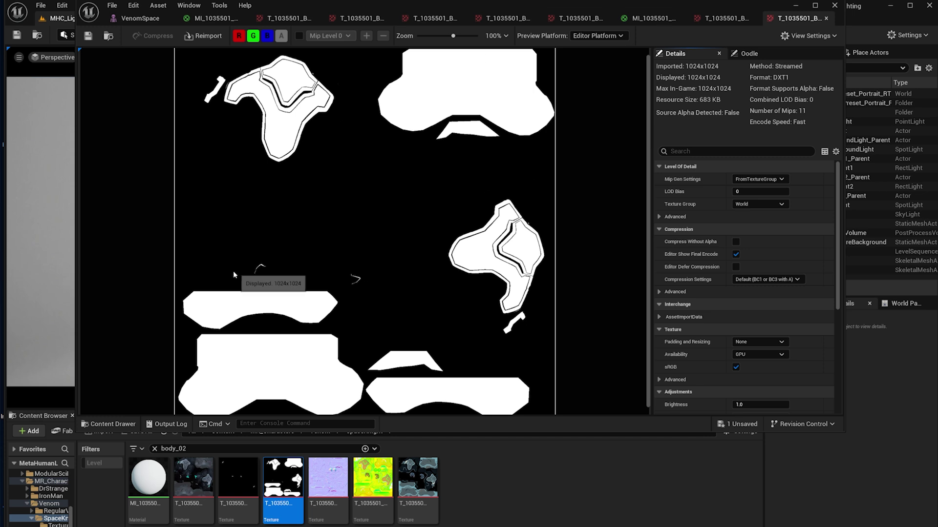
left_click(653, 18)
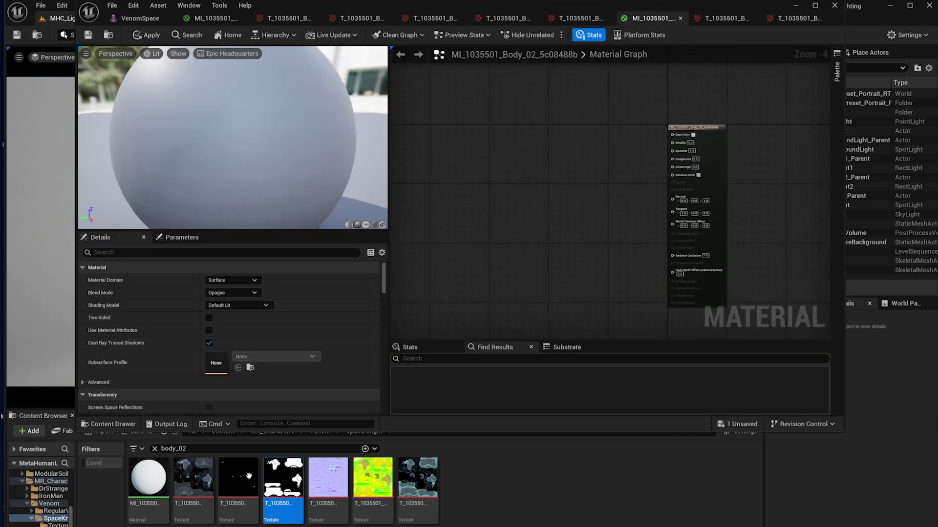
Step: Add the Body_02 diffuse, normal and ORM textures as samples in the Body_02 material graph
left_click(506, 251)
right_click_drag(618, 274, 633, 147)
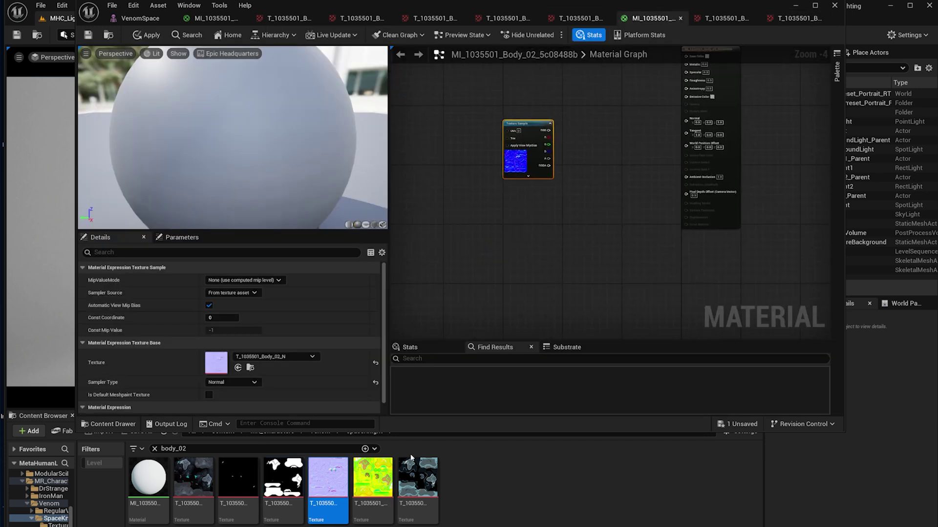
left_click_drag(378, 481, 494, 214)
right_click_drag(566, 269, 548, 324)
right_click_drag(561, 171, 522, 263)
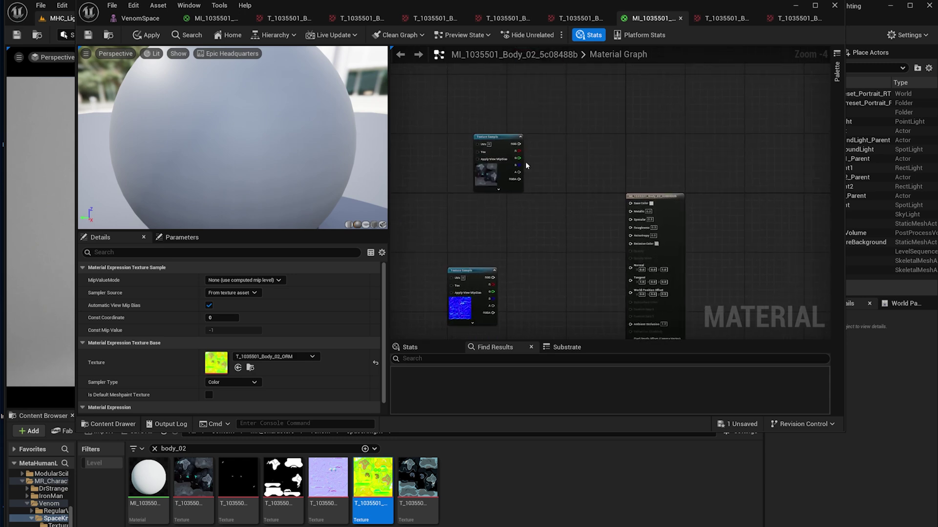
Step: Connect the diffuse RGB to Base Color, normal RGB to Normal, and the ORM's green to Roughness and red to Ambient Occlusion
scroll(525, 165, "up", 2)
left_click_drag(509, 144, 679, 233)
right_click_drag(634, 249, 678, 167)
left_click_drag(513, 262, 722, 247)
right_click_drag(586, 303, 573, 205)
scroll(552, 255, "down", 1)
left_click_drag(464, 289, 693, 235)
right_click_drag(659, 220, 657, 276)
left_click_drag(628, 306, 692, 162)
Step: Add the T_1035501_Body_02_M texture as a sample between the diffuse and normal samples
scroll(590, 205, "down", 1)
left_click_drag(283, 481, 521, 145)
right_click_drag(464, 126, 454, 207)
Step: Compare the Body_02 M mask with the Body_02 ORM texture and return to the material graph
double_click(283, 481)
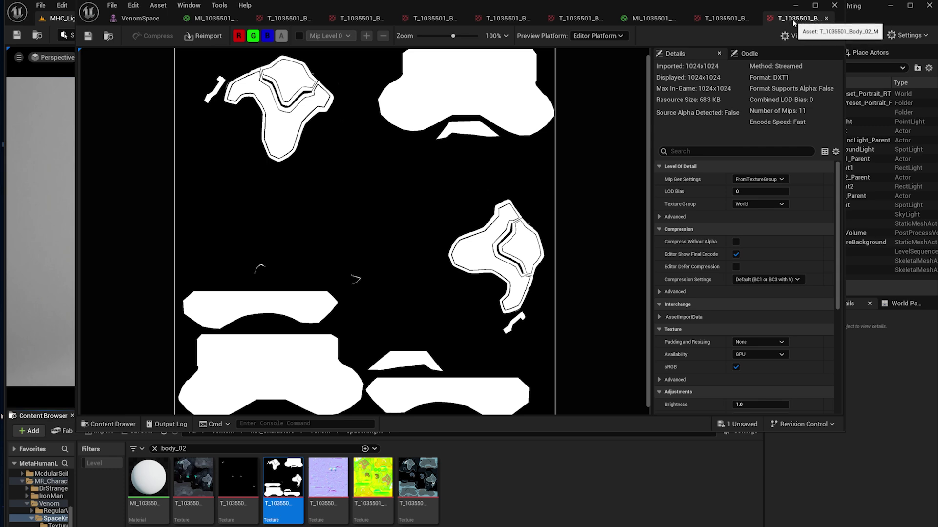
left_click(737, 18)
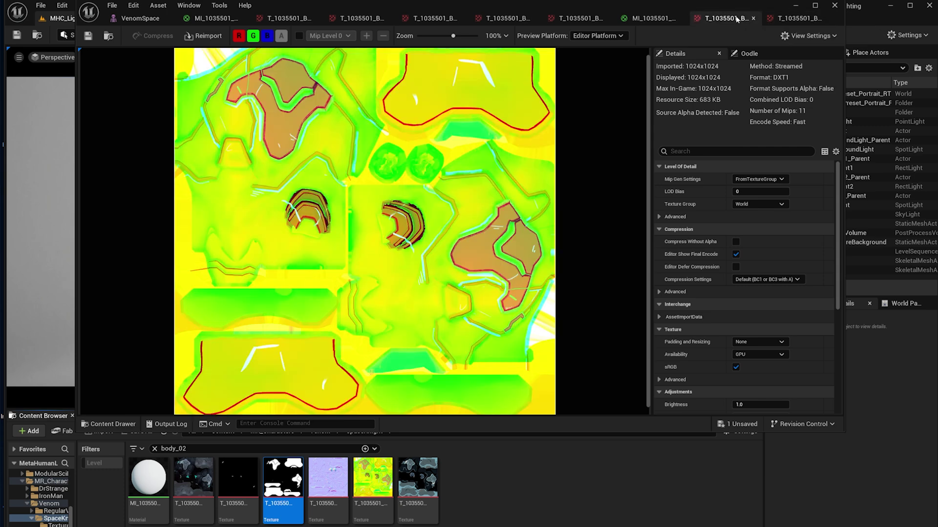
left_click(652, 19)
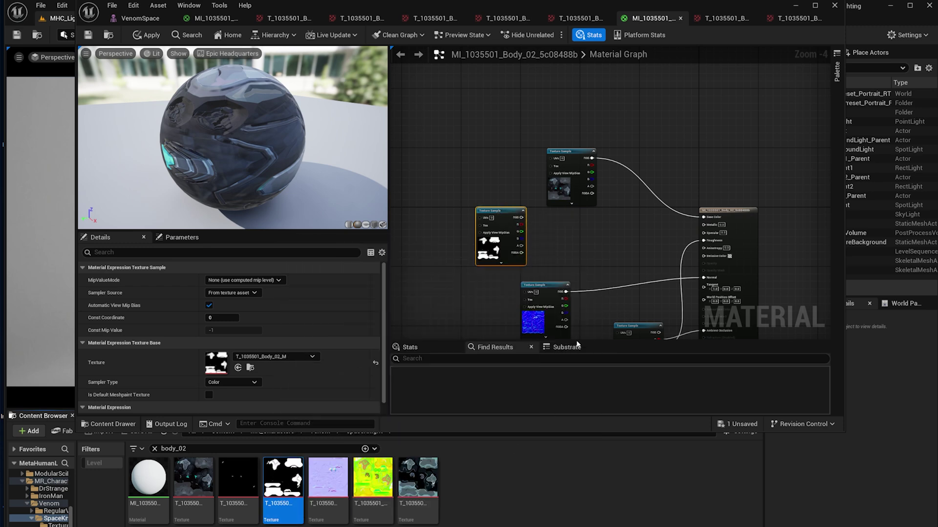
Step: Connect the M mask sample's RGB to the Metallic input
scroll(569, 220, "up", 2)
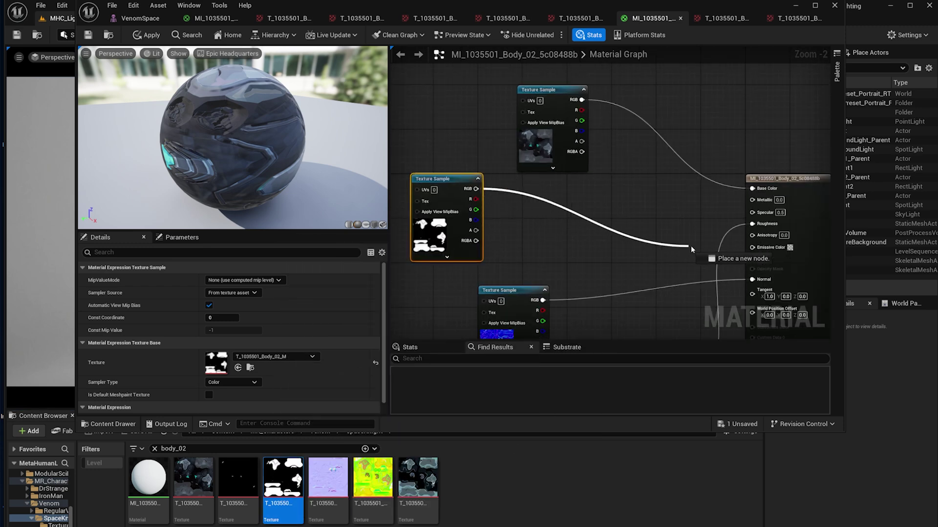
left_click_drag(691, 249, 752, 199)
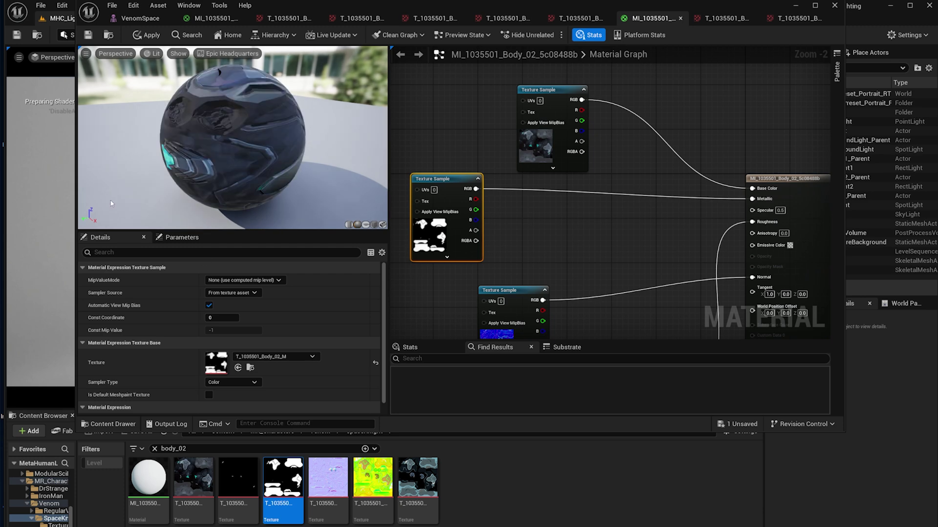
right_click_drag(500, 296, 448, 200)
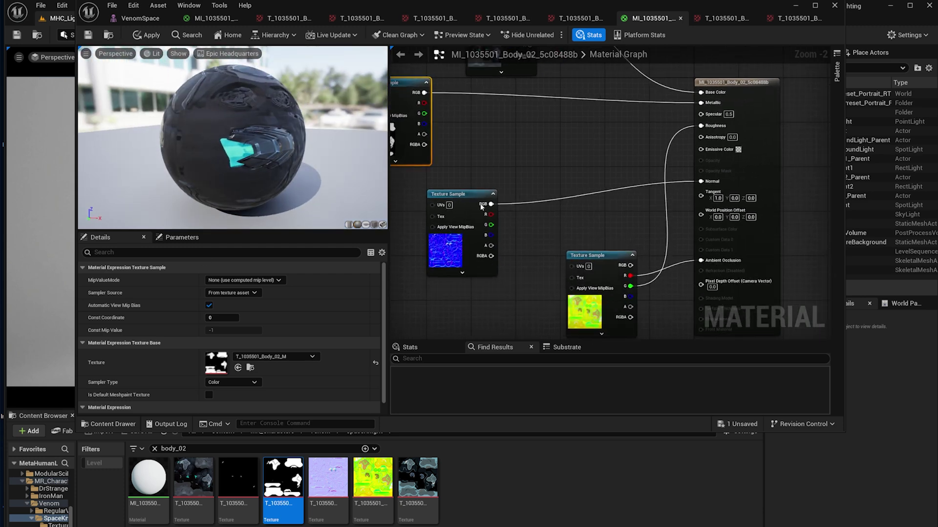
Step: Move the ORM sample below the normal sample, add the T_1035501_Body_02_S texture, and connect its RGB to Specular
right_click_drag(562, 205, 521, 212)
right_click_drag(520, 288, 531, 251)
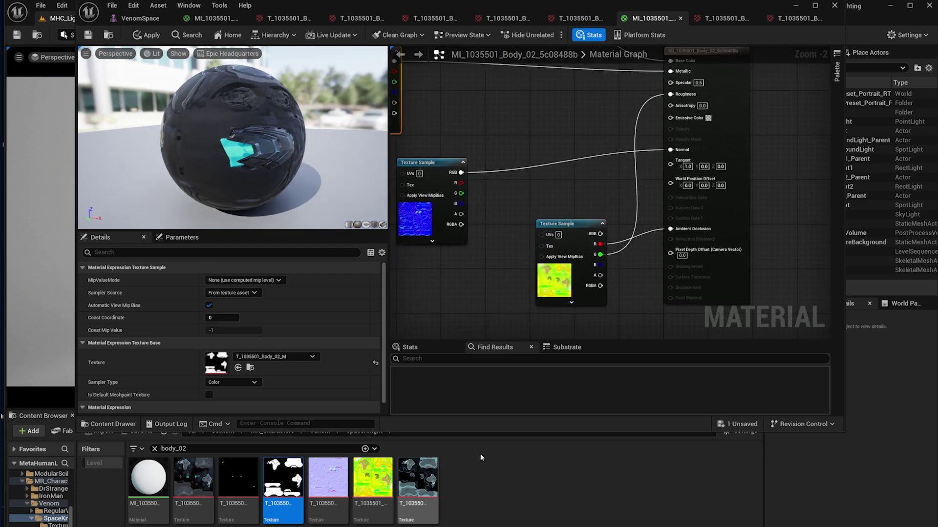
left_click_drag(580, 232, 487, 260)
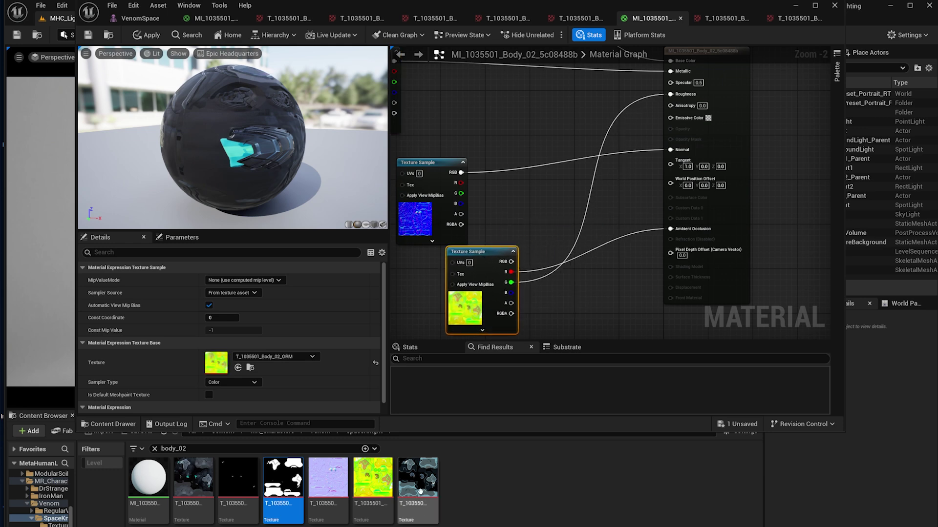
left_click_drag(420, 492, 490, 99)
right_click_drag(588, 117, 559, 189)
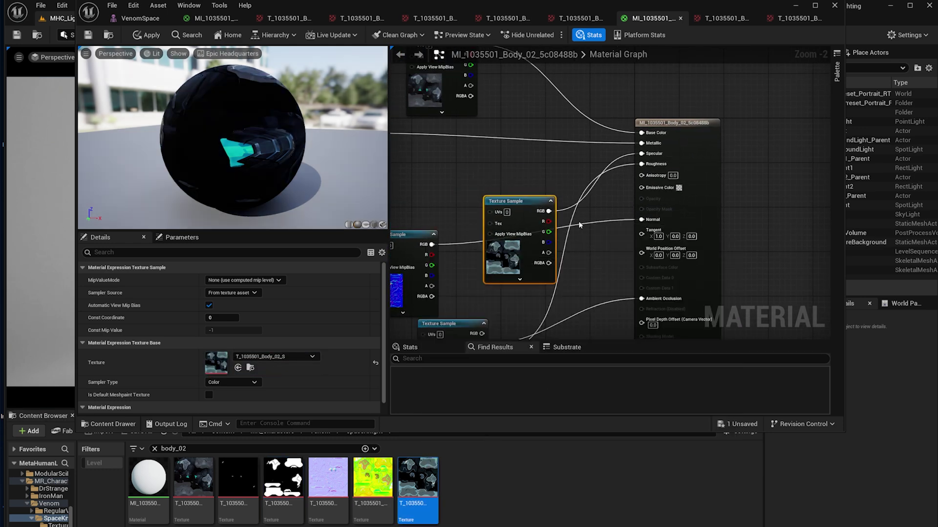
Step: Copy the emissive texture sample, blue constant and both Multiply nodes from the Body_01 material graph
right_click_drag(496, 180, 602, 244)
left_click(215, 19)
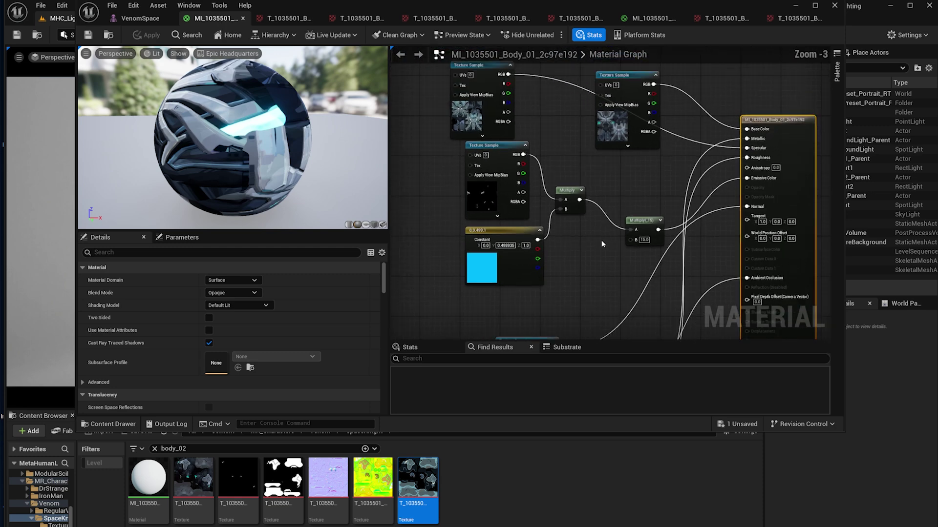
left_click_drag(498, 208, 646, 279)
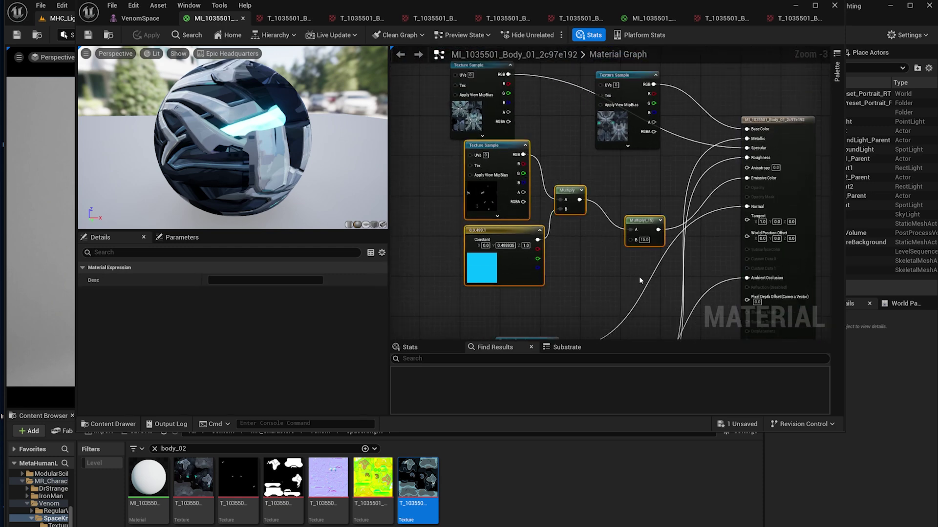
Step: Paste the copied emissive nodes into the Body_02 material graph, left of the existing texture samples
left_click(652, 20)
right_click_drag(493, 207, 550, 186)
scroll(550, 186, "down", 2)
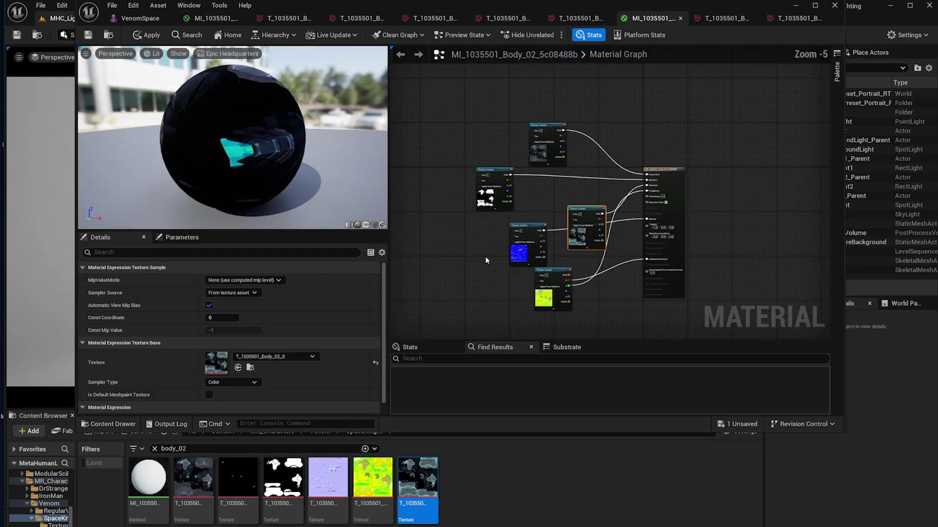
right_click_drag(487, 259, 511, 221)
key("ctrl+v")
left_click_drag(514, 232, 470, 211)
right_click_drag(501, 253, 548, 263)
left_click(518, 260)
Step: Replace the pasted emissive sample's texture with T_1035501_Body_02_E
left_click(474, 191)
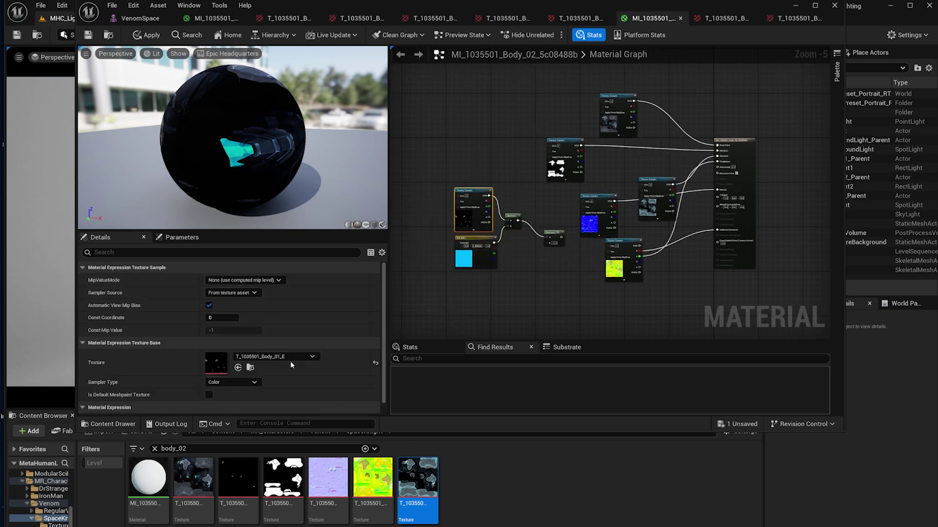
left_click(250, 367)
scroll(276, 361, "down", 1)
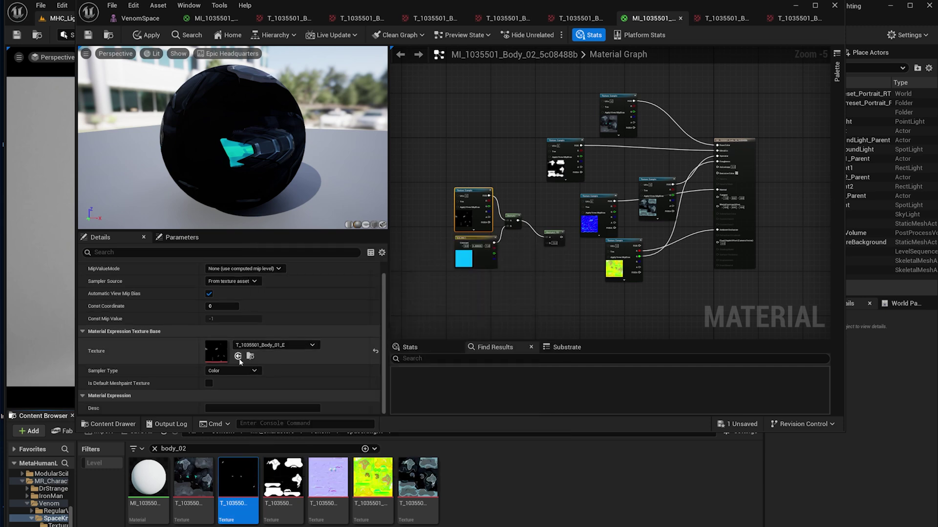
left_click(238, 356)
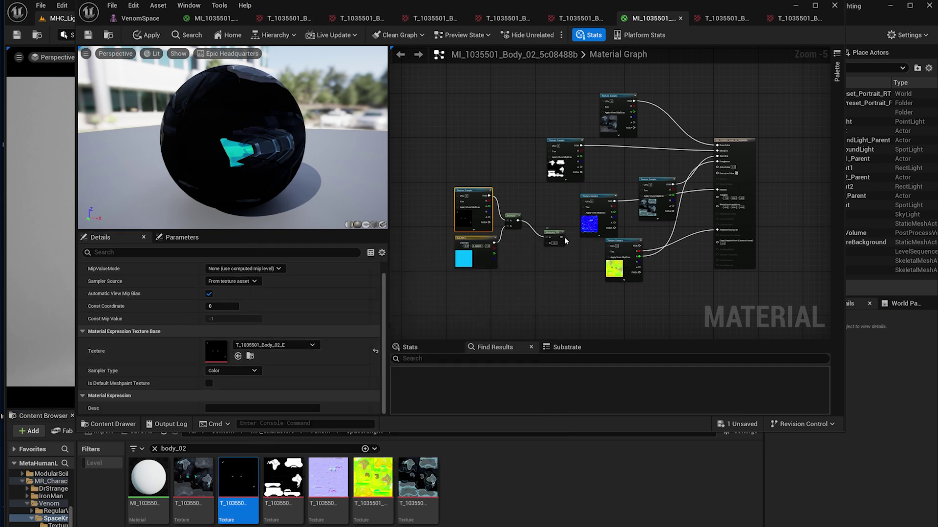
Step: Move the Multiply(,15) node beside the Body_02 material output and connect it to Emissive Color
left_click_drag(565, 241, 717, 189)
scroll(692, 166, "up", 5)
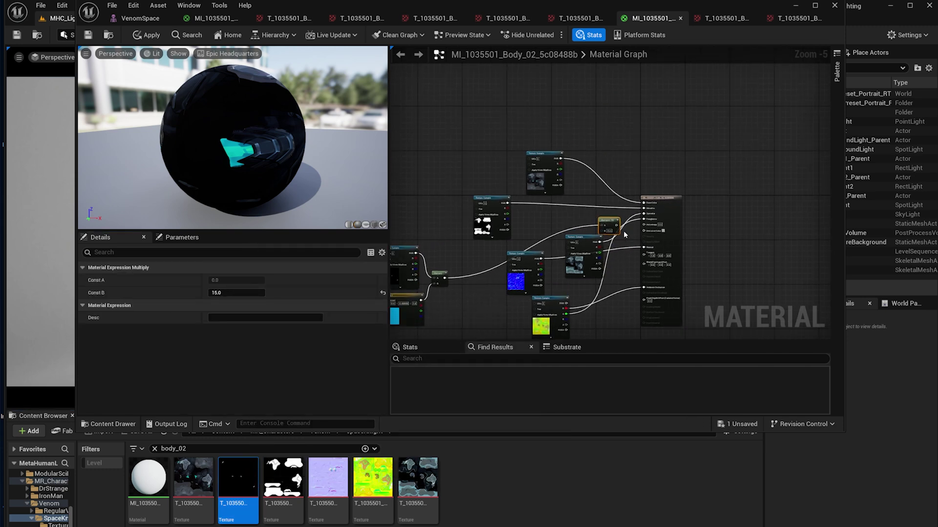
left_click_drag(570, 196, 639, 210)
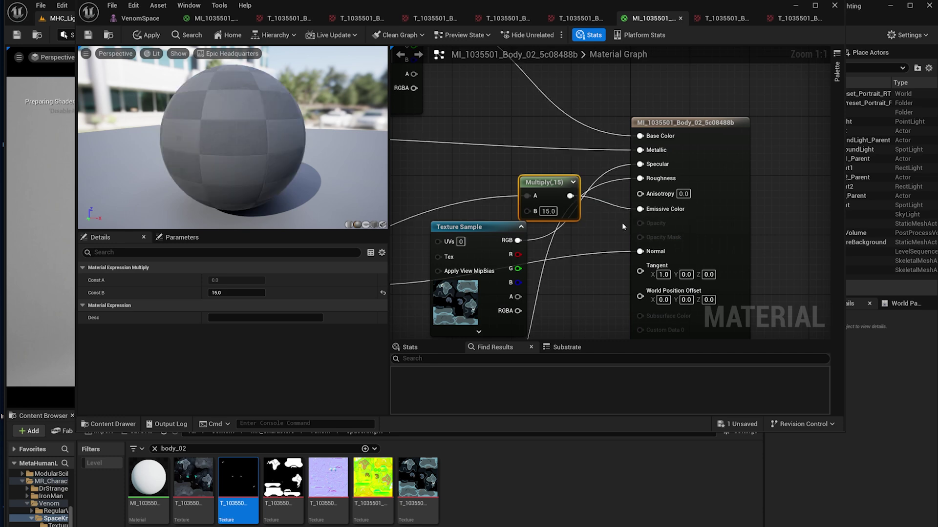
scroll(585, 215, "down", 3)
left_click_drag(266, 168, 235, 158)
scroll(234, 157, "down", 6)
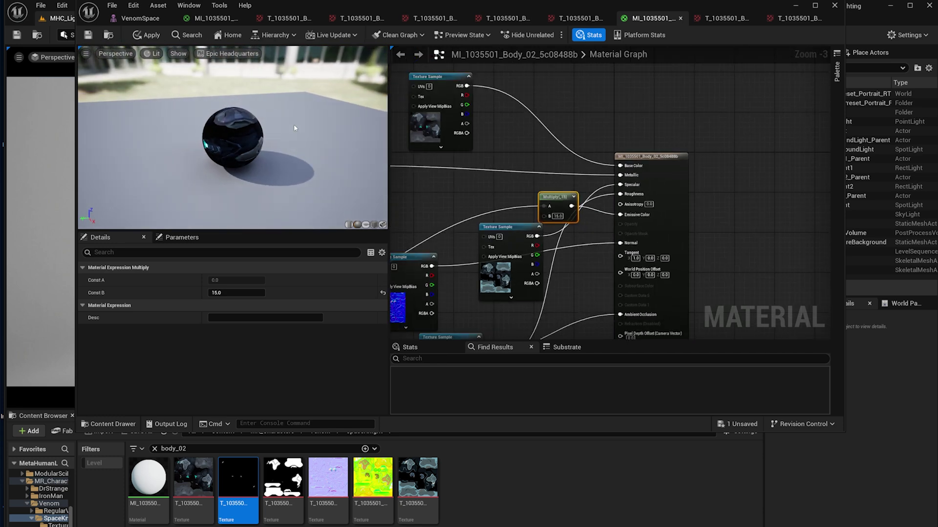
scroll(301, 147, "up", 1)
scroll(728, 181, "down", 4)
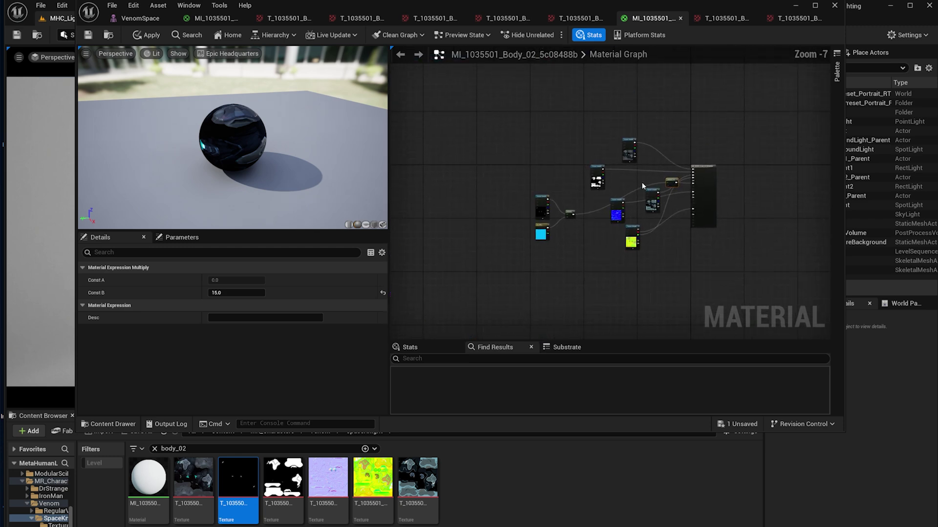
Step: Shift the emissive sample, blue constant and first Multiply node closer to the other Body_02 texture samples and save the material
scroll(585, 215, "up", 3)
left_click_drag(461, 170, 552, 248)
left_click_drag(552, 206, 602, 190)
right_click_drag(731, 202, 691, 231)
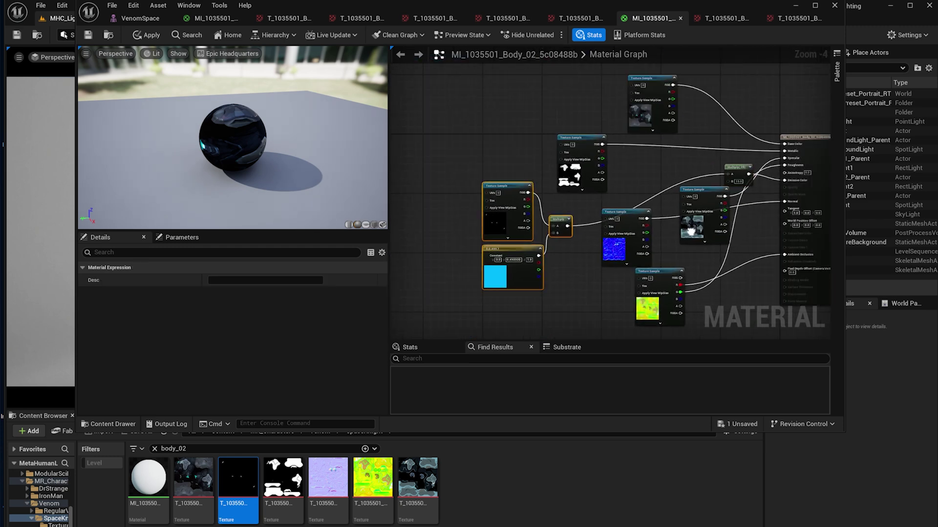
scroll(692, 229, "down", 3)
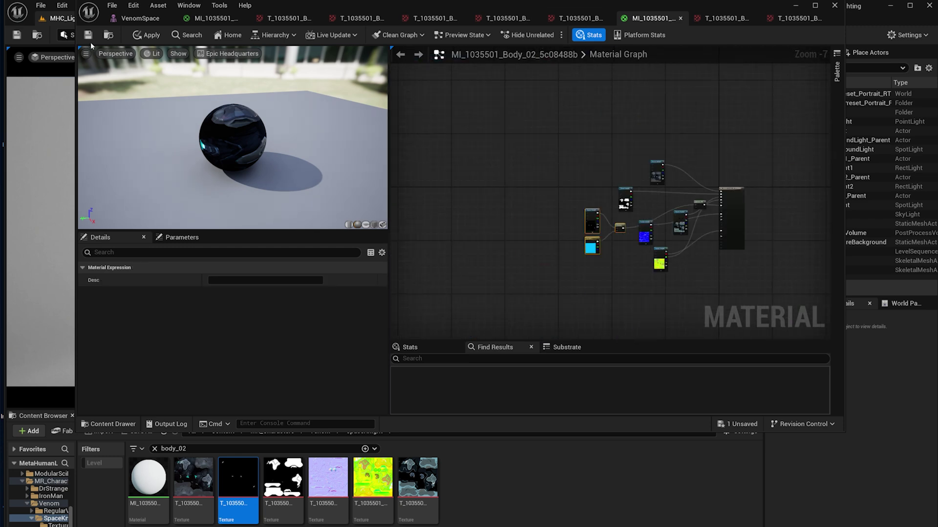
left_click(551, 526)
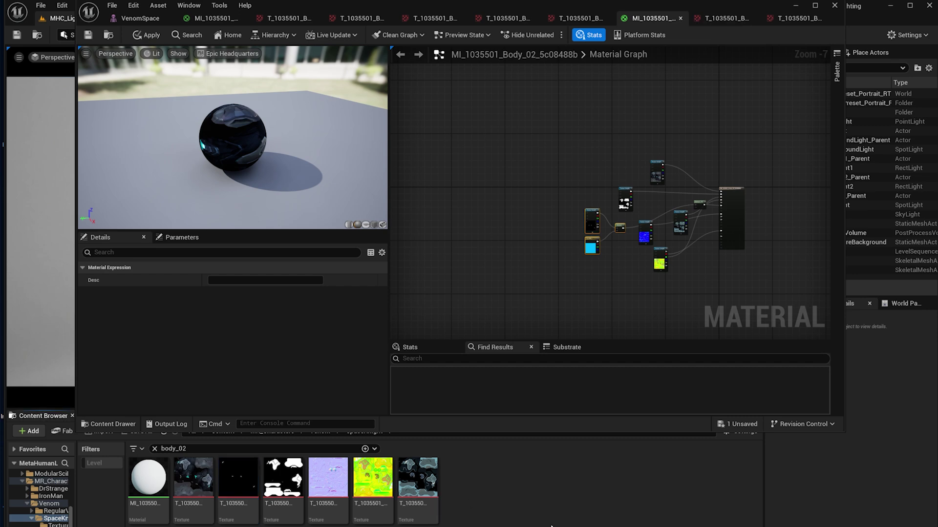
left_click(90, 36)
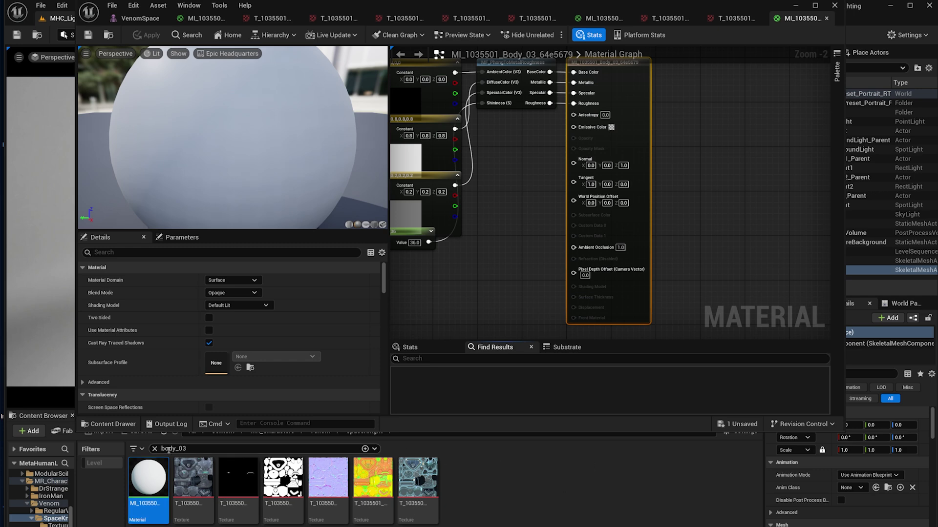
Step: Delete the default constants and MF_PhongToMetalRoughness node from the Body_03 material graph
scroll(601, 298, "down", 3)
left_click_drag(575, 263, 602, 309)
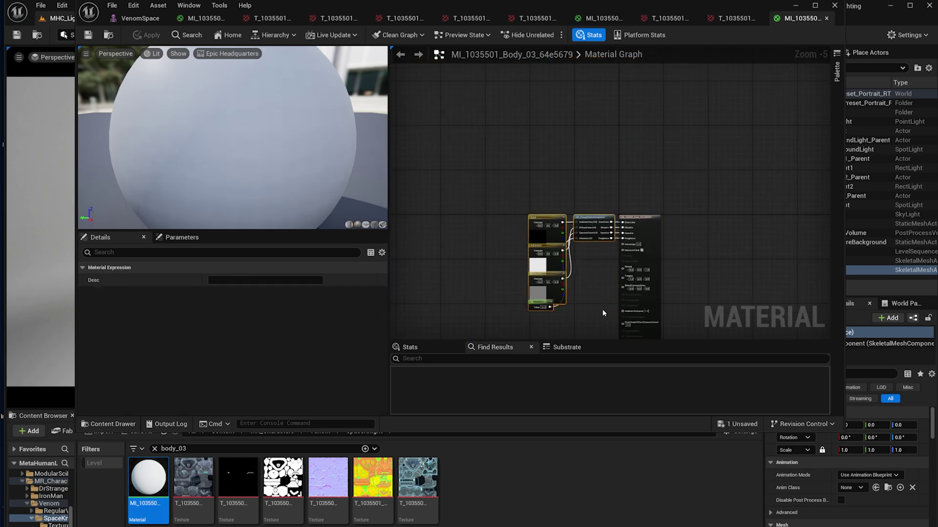
key("Delete")
Step: Add the T_1035501_Body_03_D, Body_03 normal and T_1035501_Body_03_ORM textures to the Body_03 material graph
left_click_drag(183, 498, 467, 117)
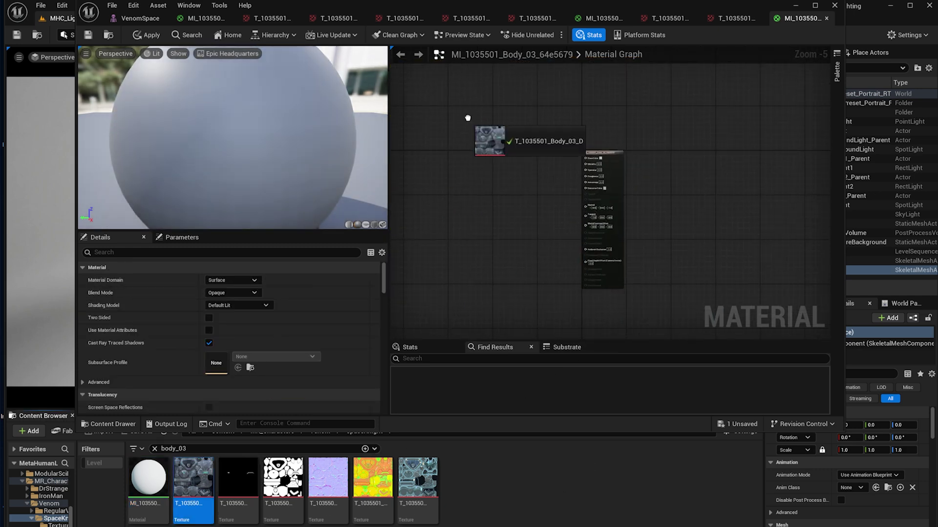
left_click_drag(328, 478, 457, 183)
left_click_drag(372, 478, 451, 279)
Step: Connect the Body_03 diffuse sample's RGB to Base Color and the normal sample's RGB to Normal
scroll(528, 196, "up", 3)
left_click_drag(482, 173, 655, 239)
right_click_drag(576, 293, 583, 142)
left_click_drag(472, 159, 662, 186)
right_click_drag(515, 314, 509, 251)
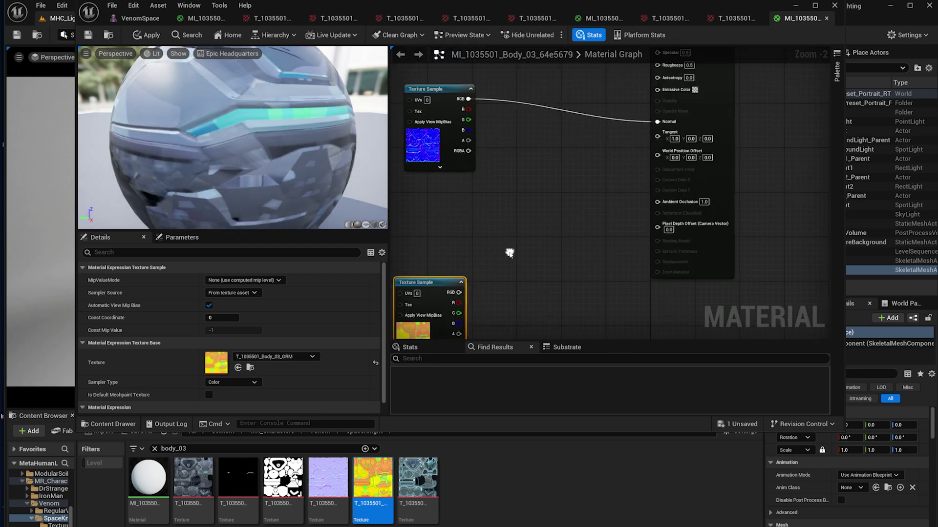
Step: Move the Body_03 ORM sample nearer the output, connecting its red channel to Ambient Occlusion and green to Roughness
scroll(508, 251, "down", 1)
left_click_drag(439, 278, 644, 204)
right_click_drag(605, 210, 614, 290)
left_click_drag(584, 294, 652, 161)
left_click_drag(584, 303, 631, 198)
left_click(551, 235)
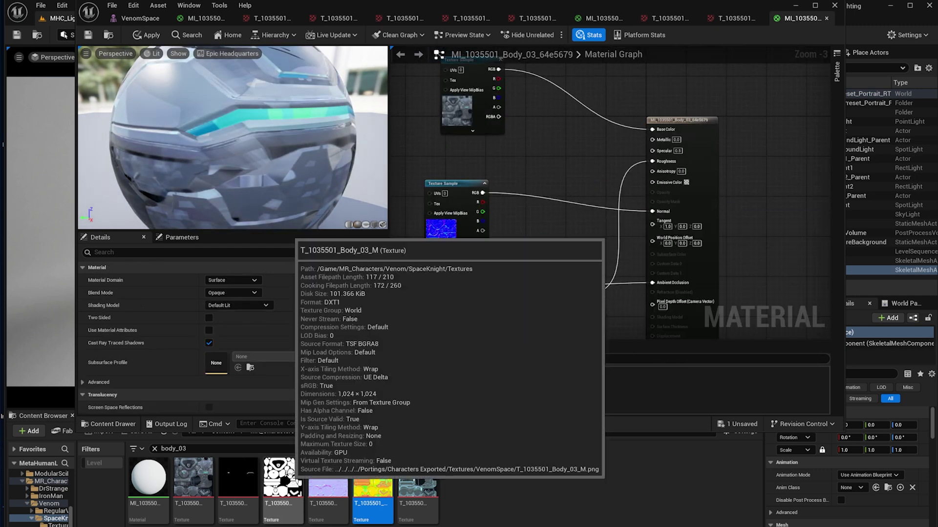
Step: Add T_1035501_Body_03_M and the Body_03 specular texture, connecting their RGB outputs to Metallic and Specular respectively
left_click_drag(288, 479, 528, 145)
left_click_drag(564, 155, 652, 139)
left_click_drag(321, 202, 225, 201)
left_click_drag(418, 478, 392, 131)
left_click_drag(449, 145, 653, 149)
Step: Paste the copied emissive nodes into the Body_03 material graph, left of the existing texture samples
right_click_drag(439, 293, 633, 181)
scroll(486, 234, "down", 1)
key("ctrl+v")
right_click_drag(485, 234, 486, 259)
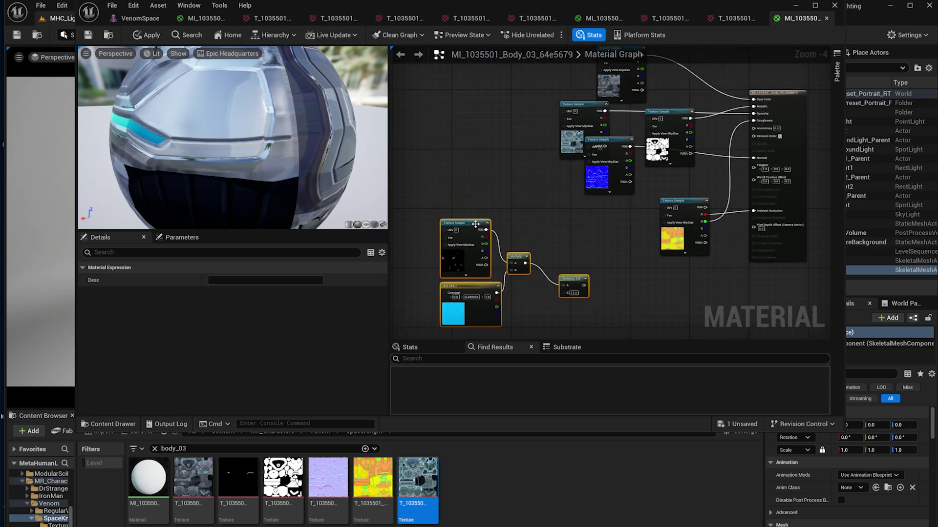
Step: Replace the pasted sample's texture with T_1035501_Body_03_E and connect the Multiply(,15) node to Emissive Color
left_click(473, 225)
left_click(237, 478)
left_click(238, 368)
right_click_drag(571, 285, 490, 309)
left_click_drag(502, 309, 671, 159)
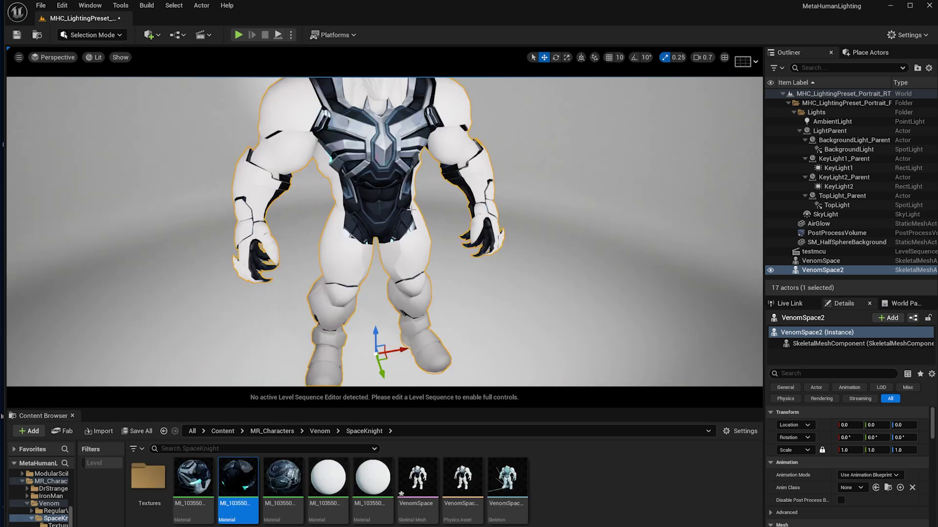
Step: Open the VenomSpace skeletal mesh and, from its Element 4 slot, the MI_1035501_Rim_HeroDetails material
mouse_move(411, 210)
right_mouse_down()
mouse_move(398, 188)
mouse_move(424, 218)
right_mouse_up()
right_click_drag(417, 281, 388, 279)
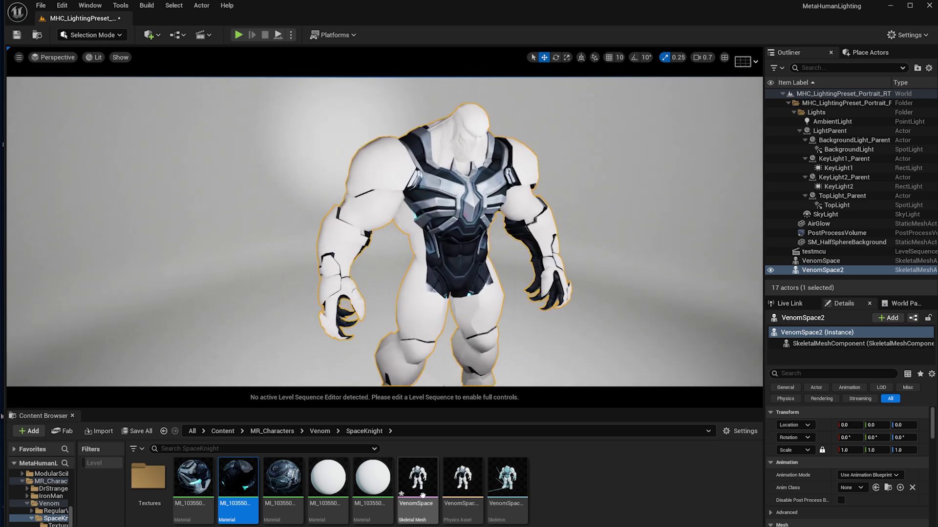
double_click(418, 479)
scroll(733, 333, "down", 2)
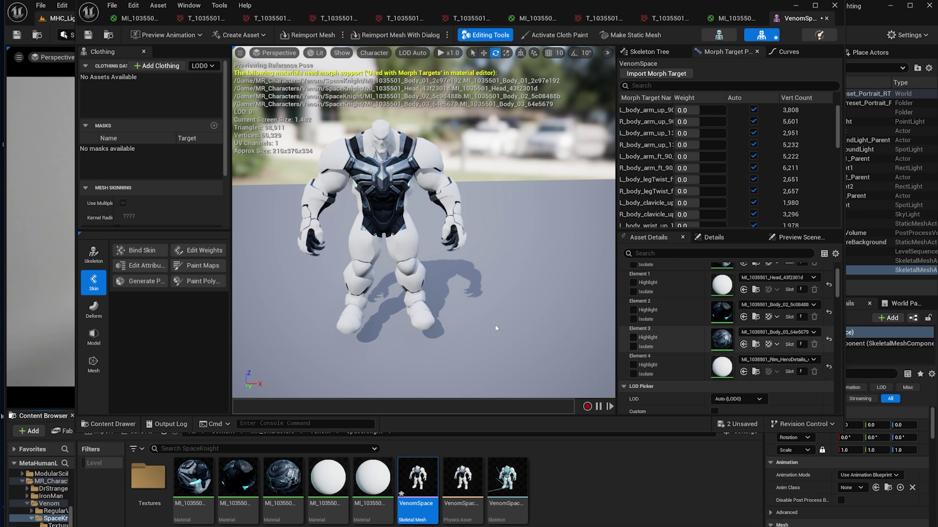
double_click(721, 367)
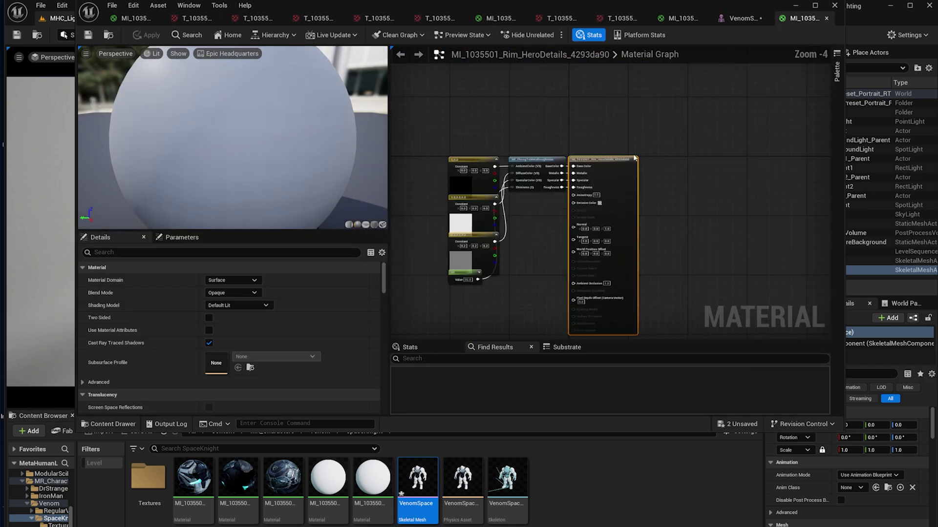
Step: Set the Rim_HeroDetails material's blend mode to Masked and its Opacity Mask to 0, and return to the level
left_click(243, 293)
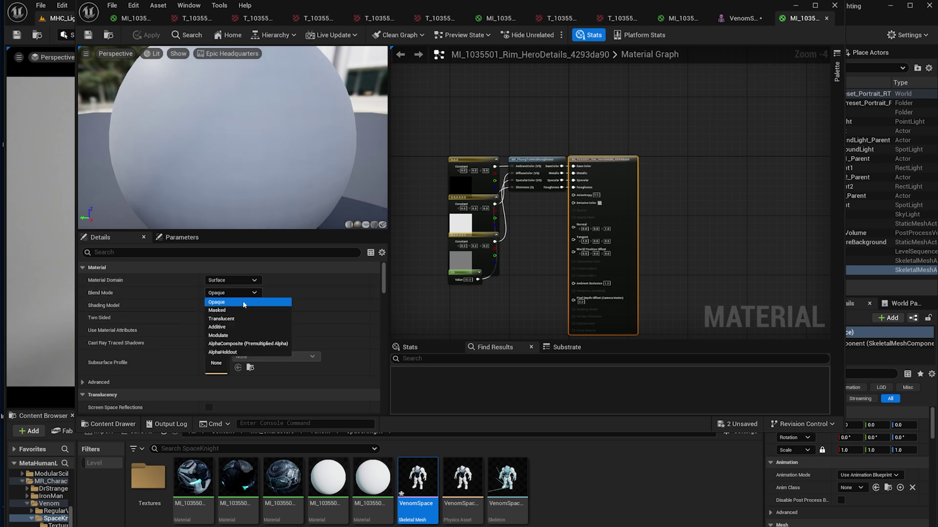
left_click(216, 310)
scroll(592, 228, "up", 5)
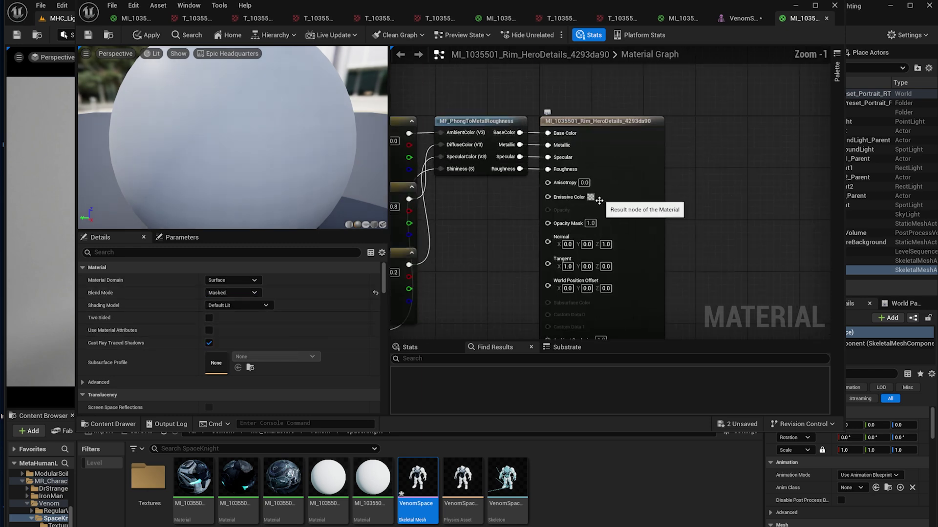
type("0")
key("Return")
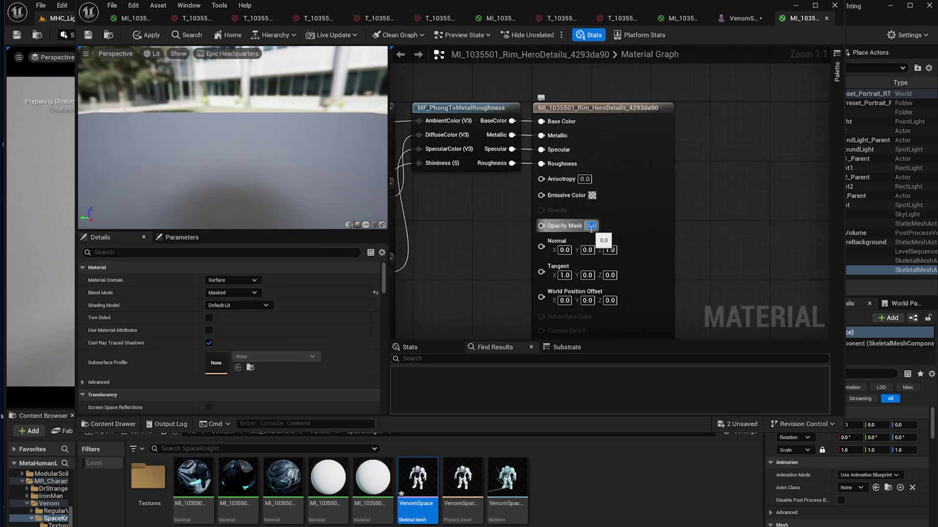
scroll(550, 254, "down", 3)
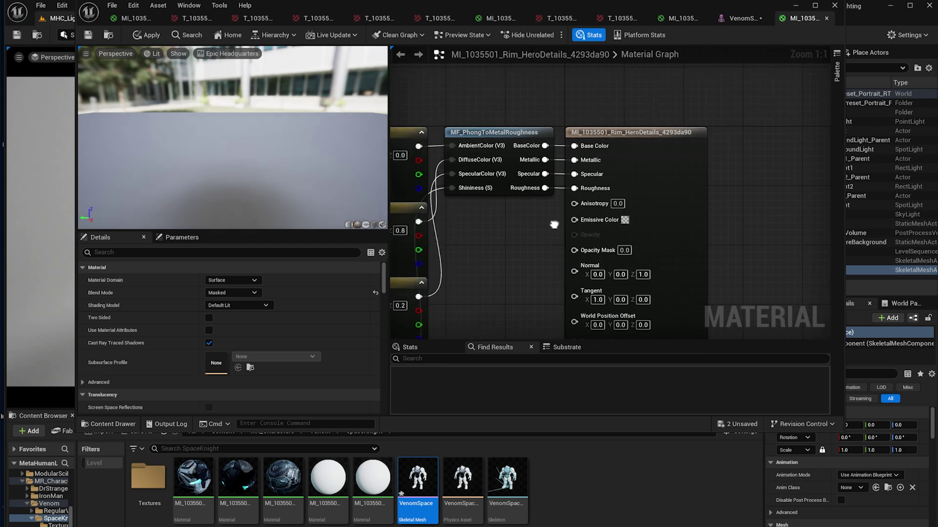
scroll(274, 174, "up", 1)
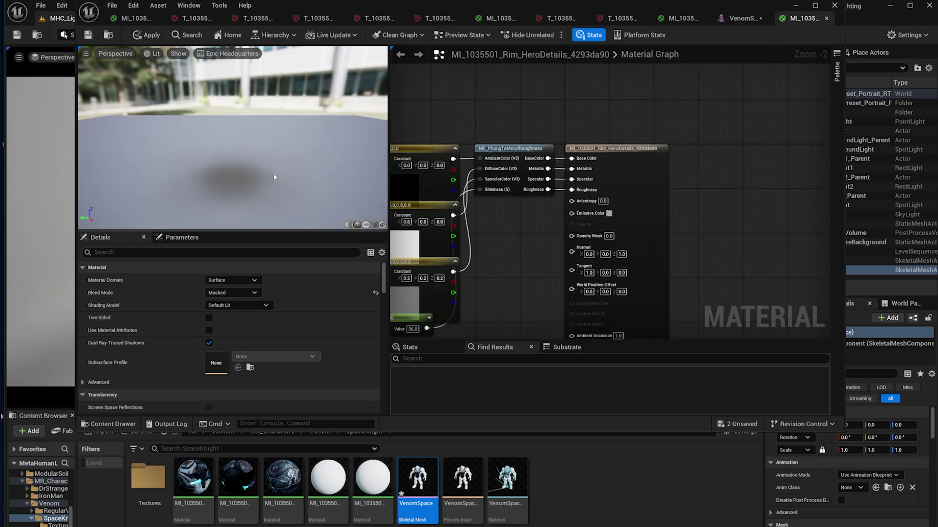
right_click_drag(253, 175, 254, 168)
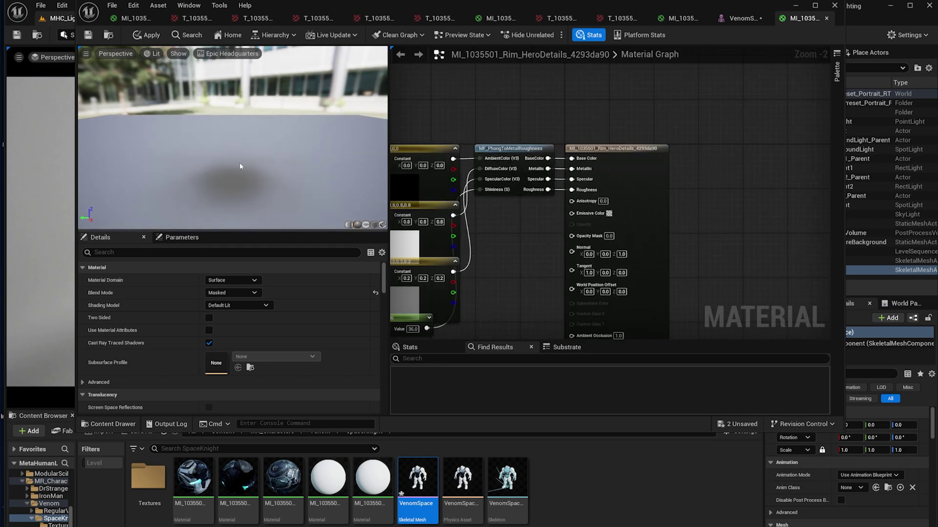
left_click(795, 6)
Step: Search the SpaceKnight assets for head, open the Head material, and clear its default nodes
right_click_drag(384, 231, 447, 261)
right_click_drag(342, 227, 495, 188)
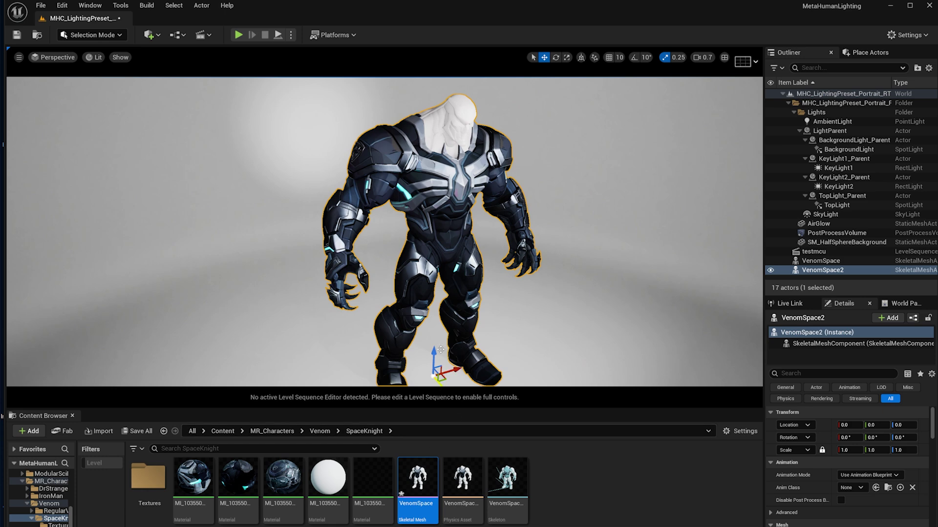
right_click_drag(436, 189, 481, 149)
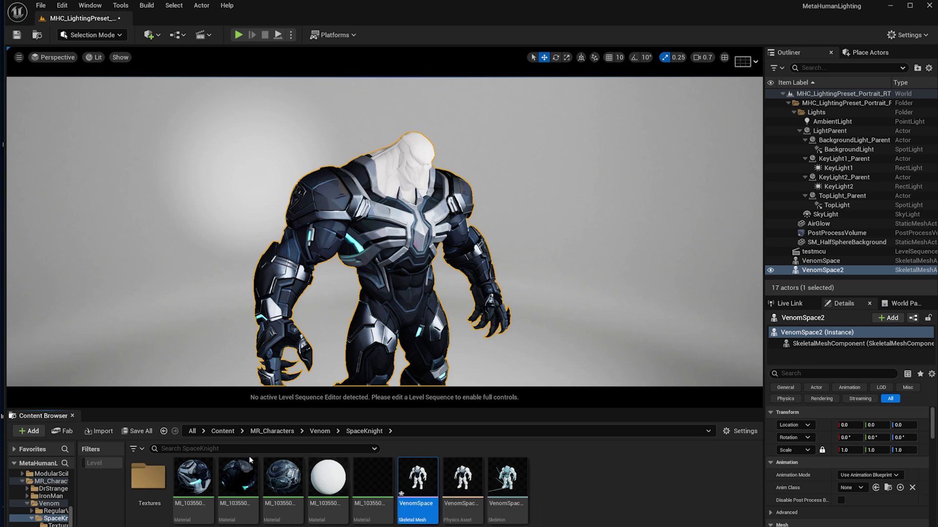
type("d")
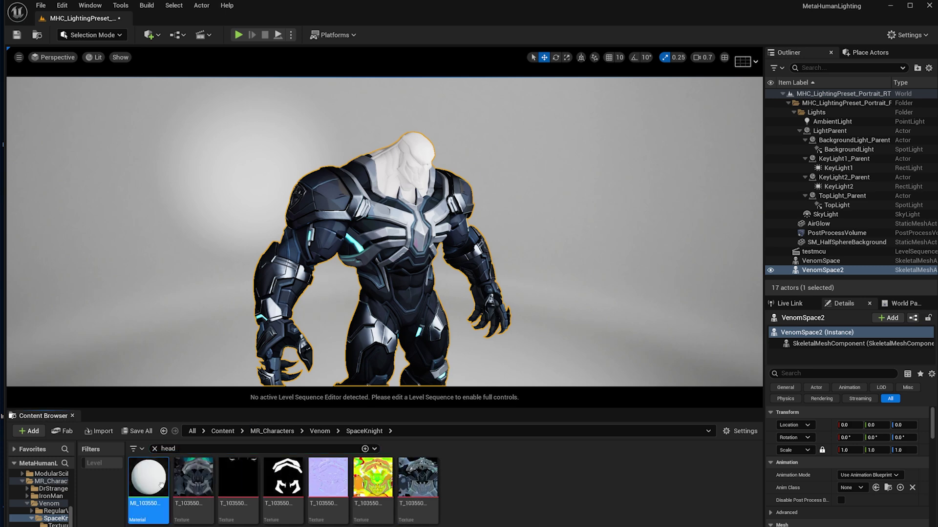
double_click(148, 478)
left_click(194, 481)
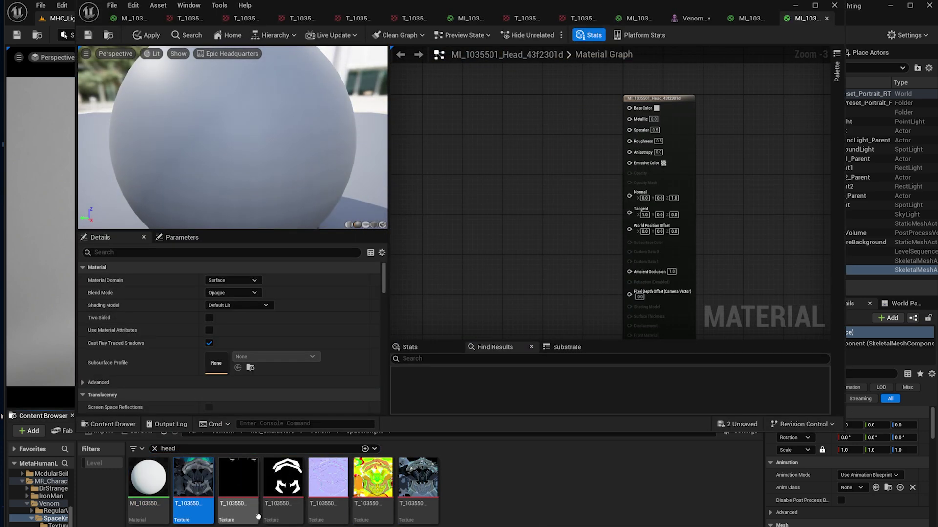
Step: Add the head diffuse, head normal and T_1035501_Head_ORM textures to the Head material graph
left_click_drag(236, 480, 468, 113)
right_click_drag(501, 117, 508, 181)
left_click_drag(509, 181, 482, 133)
left_click_drag(239, 481, 259, 506)
left_click_drag(328, 479, 463, 276)
left_click_drag(372, 479, 431, 235)
Step: Connect the head diffuse sample's RGB to Base Color and the normal sample's RGB to Normal
left_click_drag(509, 142, 638, 172)
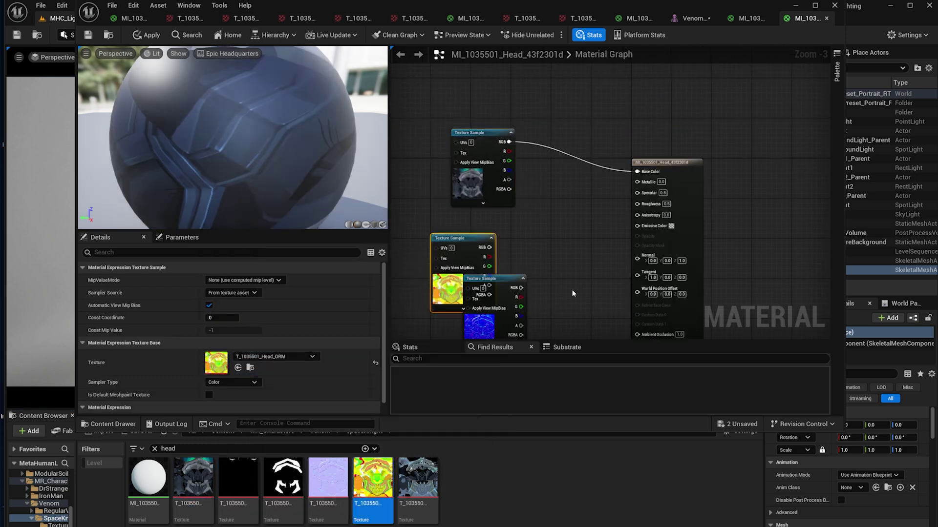
right_click_drag(571, 289, 544, 206)
left_click_drag(494, 205, 610, 176)
Step: Move the head ORM sample below the normal sample, connecting red to Ambient Occlusion and green to Roughness
left_click_drag(425, 157, 473, 280)
left_click_drag(512, 299, 610, 244)
right_click_drag(552, 293, 563, 286)
left_click_drag(523, 300, 621, 114)
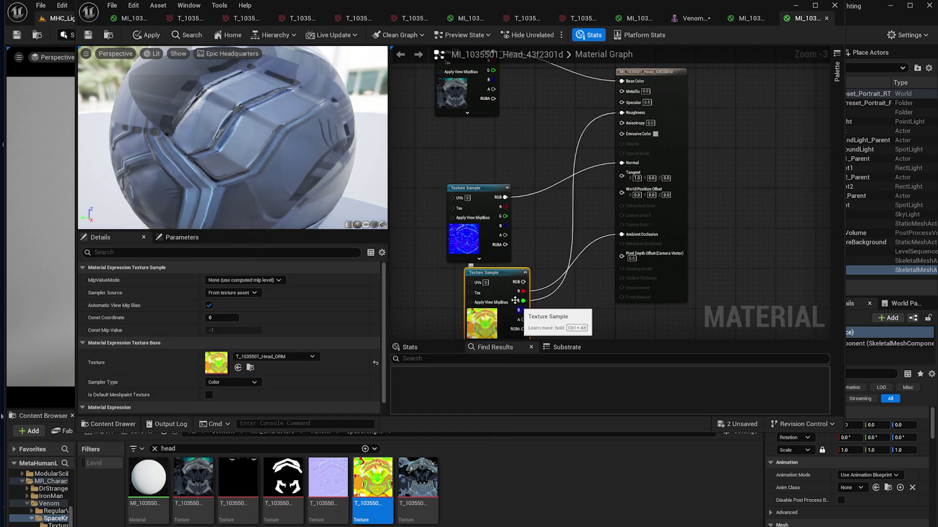
Step: Add the head metallic texture and T_1035501_Head_S, connecting their RGB outputs to Metallic and Specular respectively
left_click_drag(283, 479, 415, 153)
right_click_drag(557, 145, 594, 171)
left_click_drag(481, 182, 428, 144)
left_click_drag(455, 152, 660, 117)
left_click_drag(417, 480, 522, 148)
left_click_drag(551, 159, 660, 128)
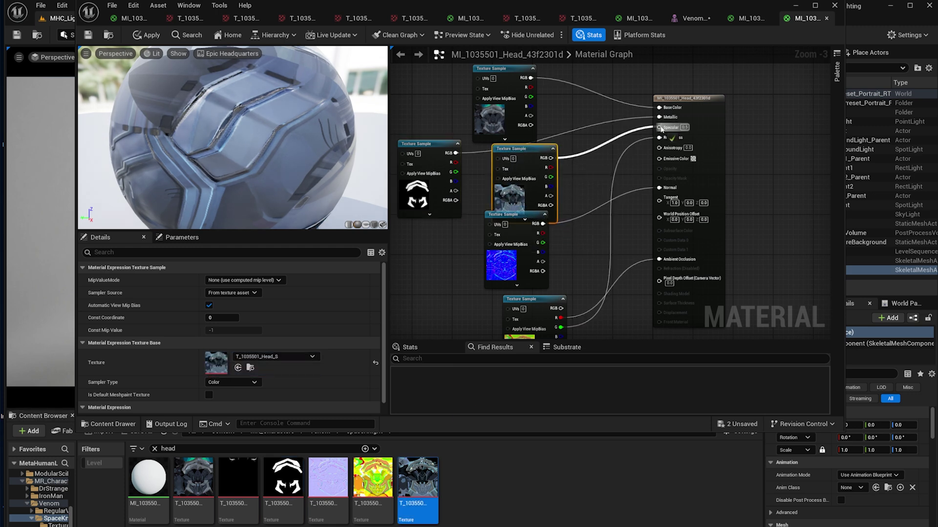
Step: Copy the emissive sample, blue constant and both Multiply nodes from the Body_03 material graph into the Head material graph
scroll(755, 176, "down", 2)
left_click(826, 18)
right_click_drag(816, 138, 748, 230)
left_click(690, 19)
right_click_drag(513, 234, 622, 180)
left_click_drag(465, 193, 615, 308)
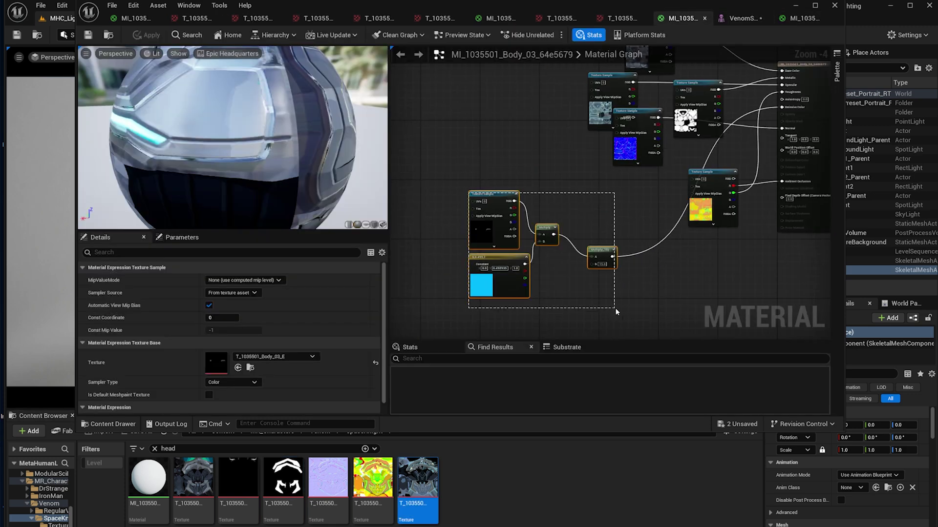
key("ctrl+c")
left_click(804, 18)
key("ctrl+v")
Step: Replace the pasted sample's texture with the head emissive texture and connect the last Multiply node to Emissive Color
left_click(507, 215)
left_click(238, 480)
left_click(236, 369)
left_click_drag(602, 235, 755, 144)
left_click(576, 112)
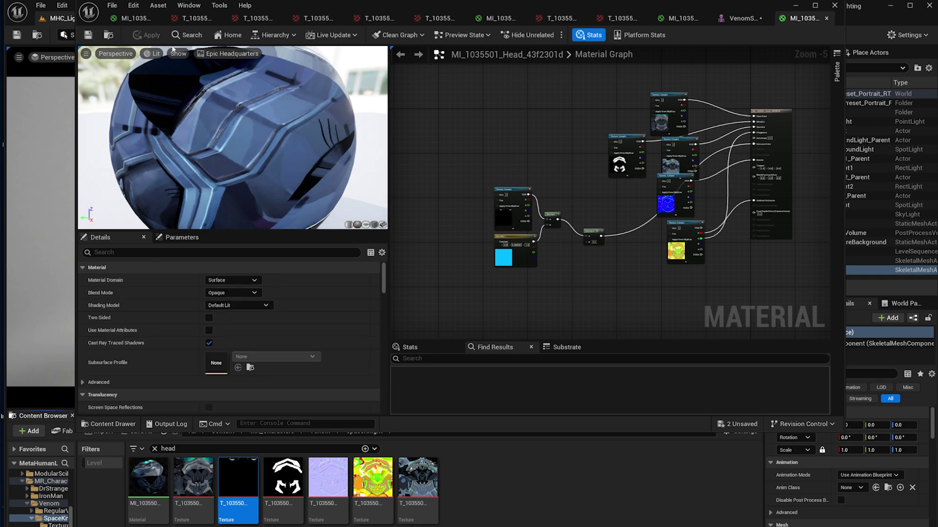
Step: Save all modified assets and return to the level showing the character
left_click_drag(243, 433, 241, 409)
left_click(140, 432)
left_click(783, 385)
left_click(796, 6)
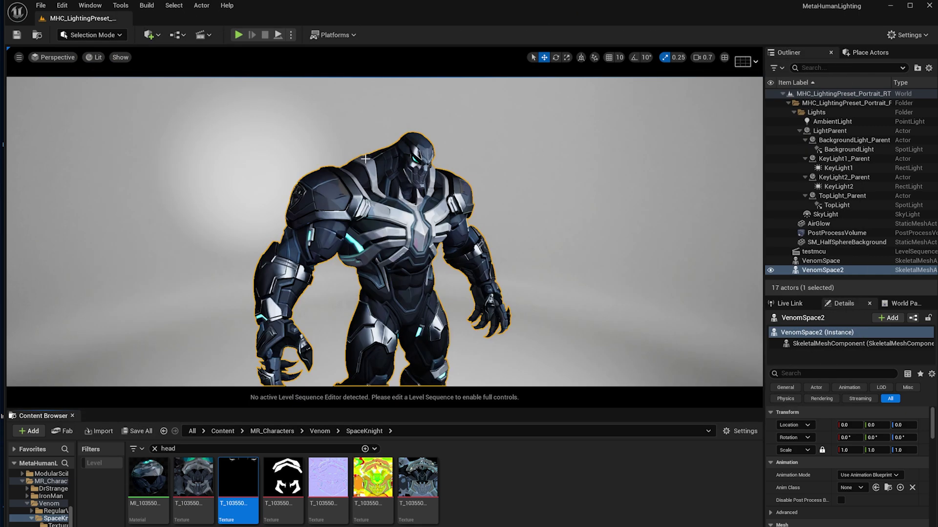
Step: Try rotating the LightParent rig about 208° around the character's vertical axis, and undo the rotation
right_click_drag(393, 258, 354, 256)
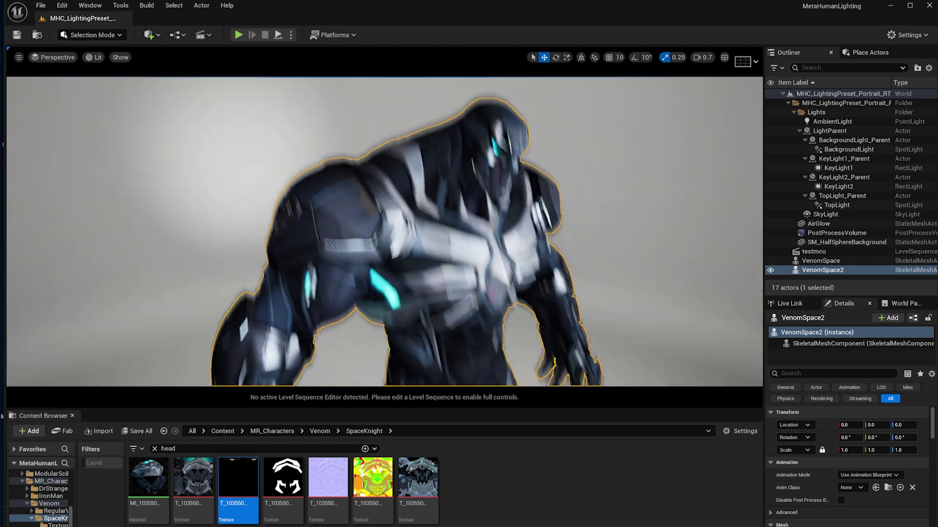
key("f")
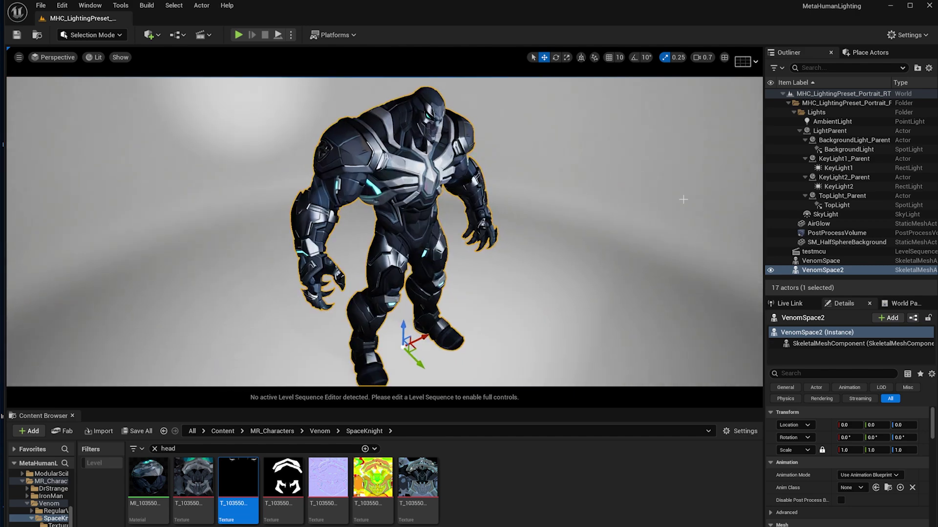
left_click(830, 130)
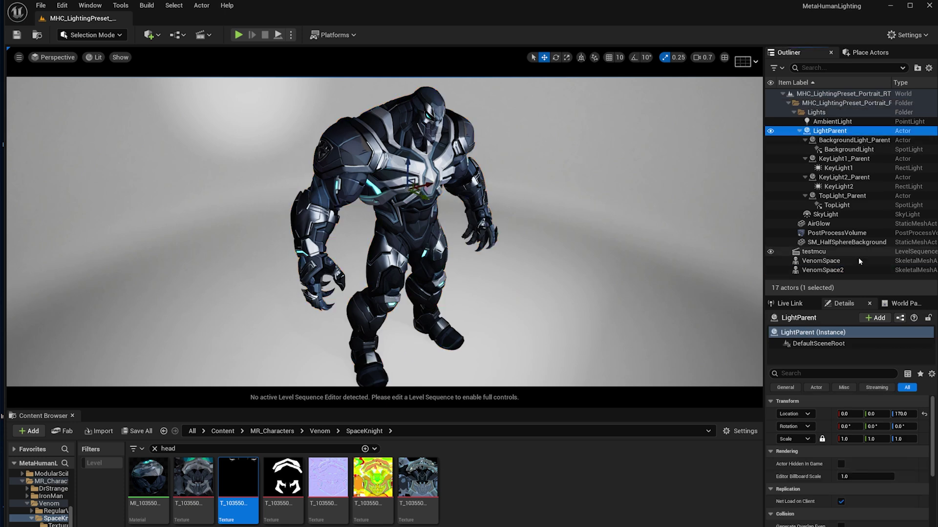
key("e")
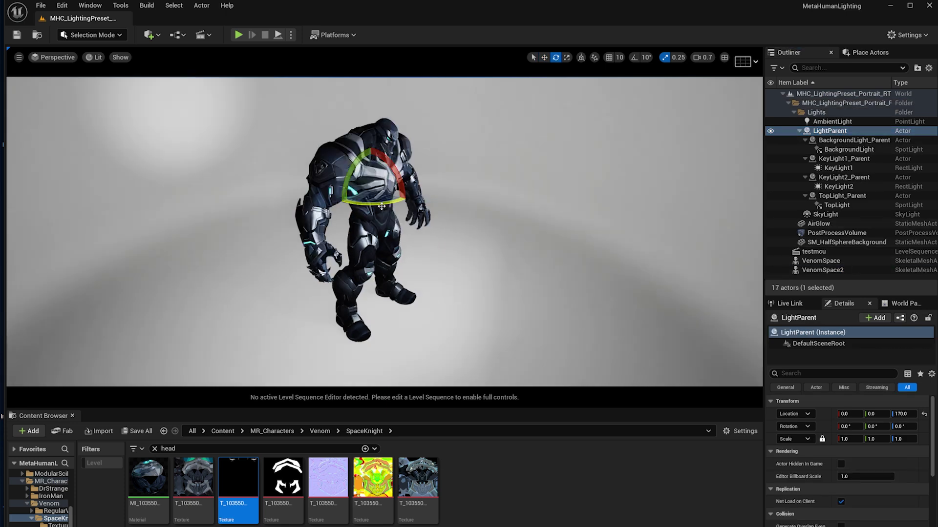
left_click_drag(382, 206, 293, 205)
right_click_drag(382, 206, 430, 229)
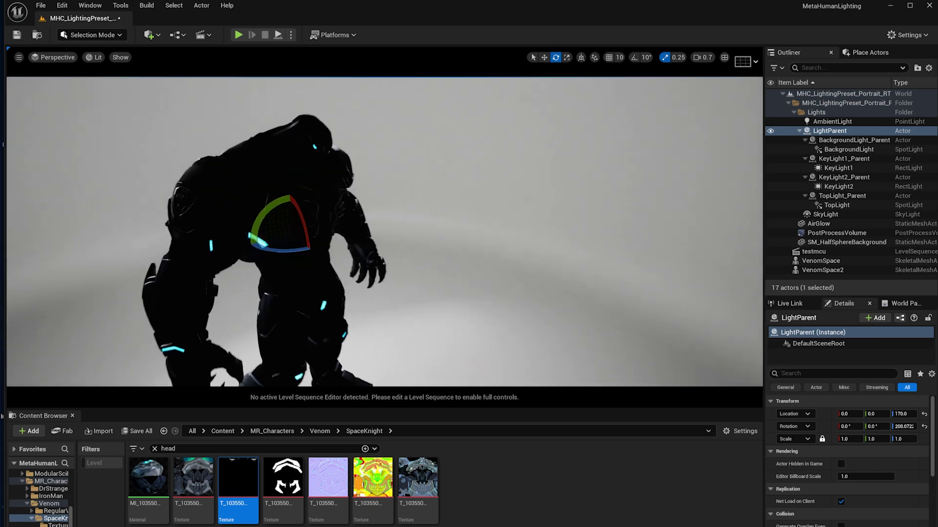
key("ctrl+z")
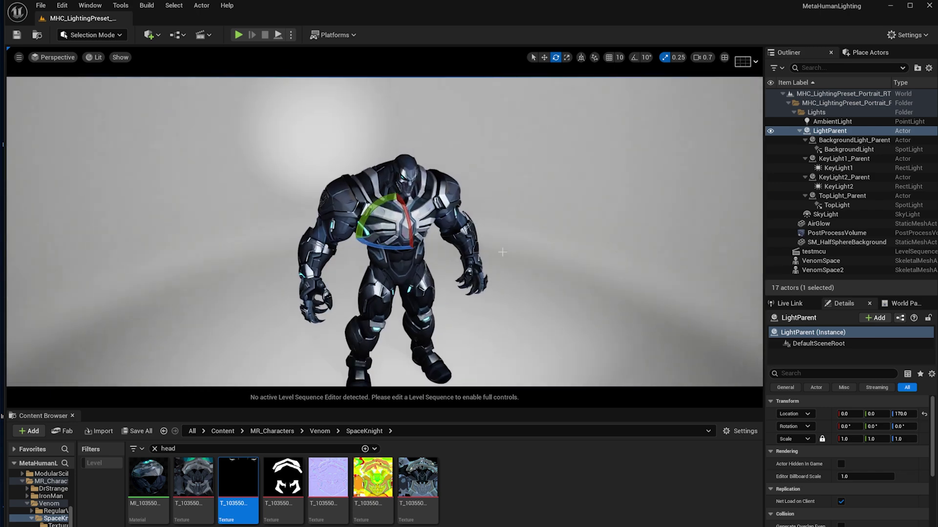
key("Escape")
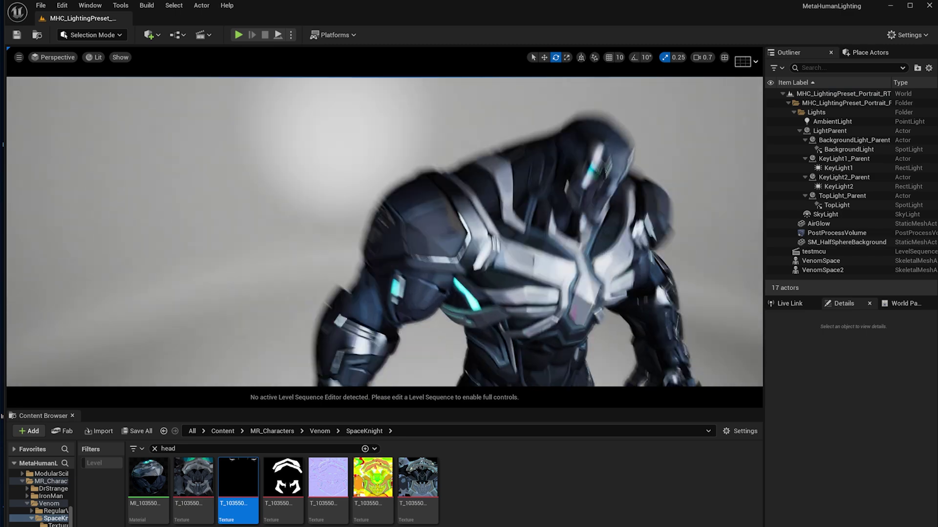